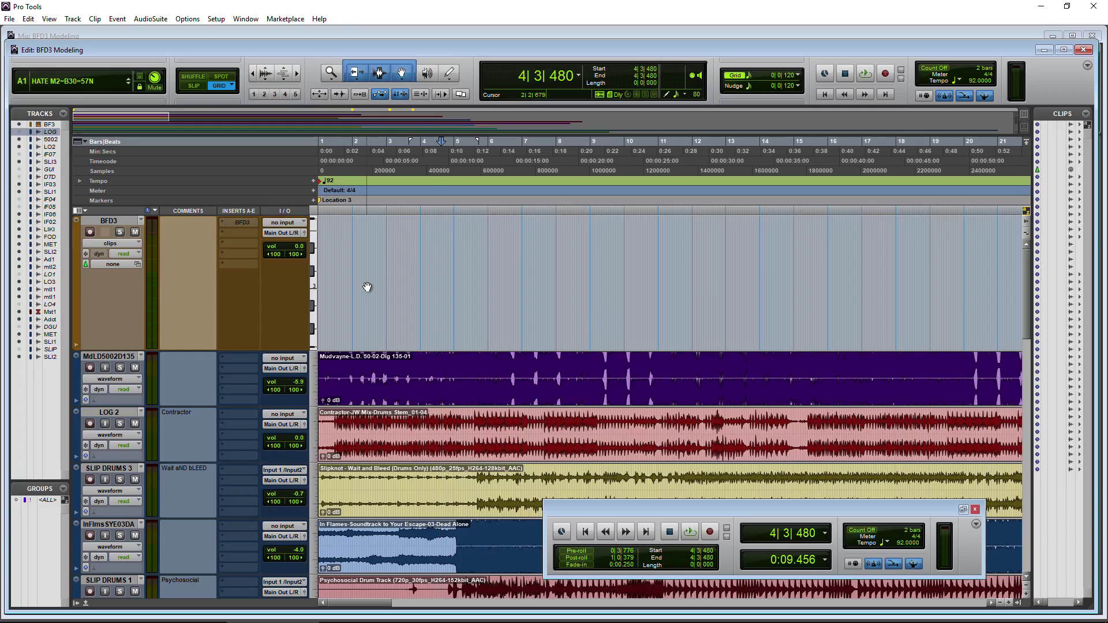
Disable Dynamic Plug-in Processing in the Playback Engine, keeping the Komplete Audio 6 buffer at 512 Samples
click(216, 19)
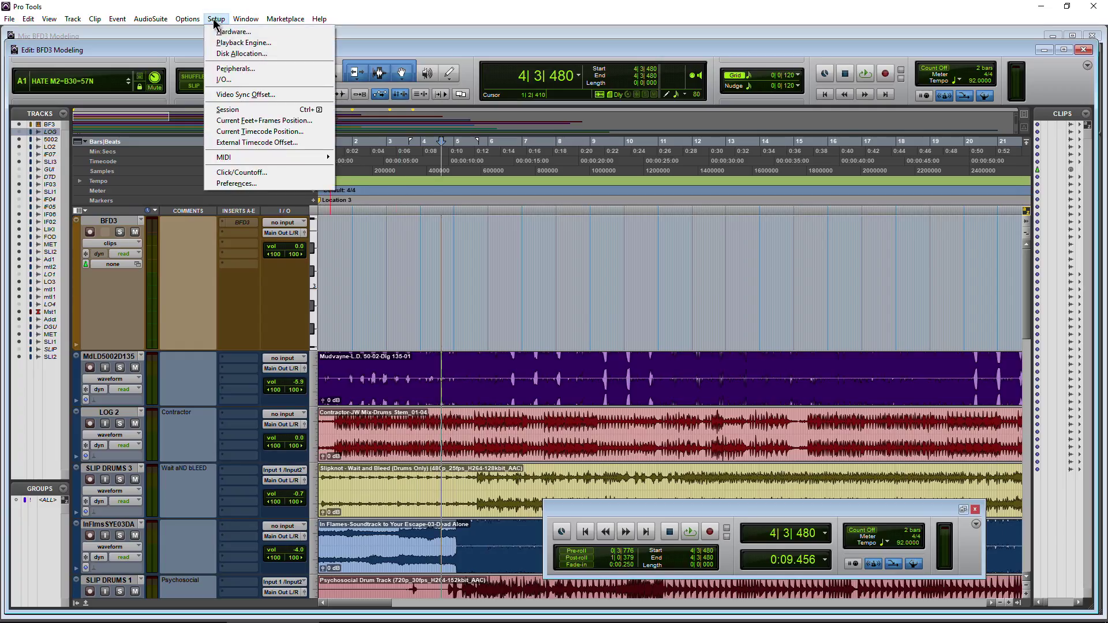
click(237, 44)
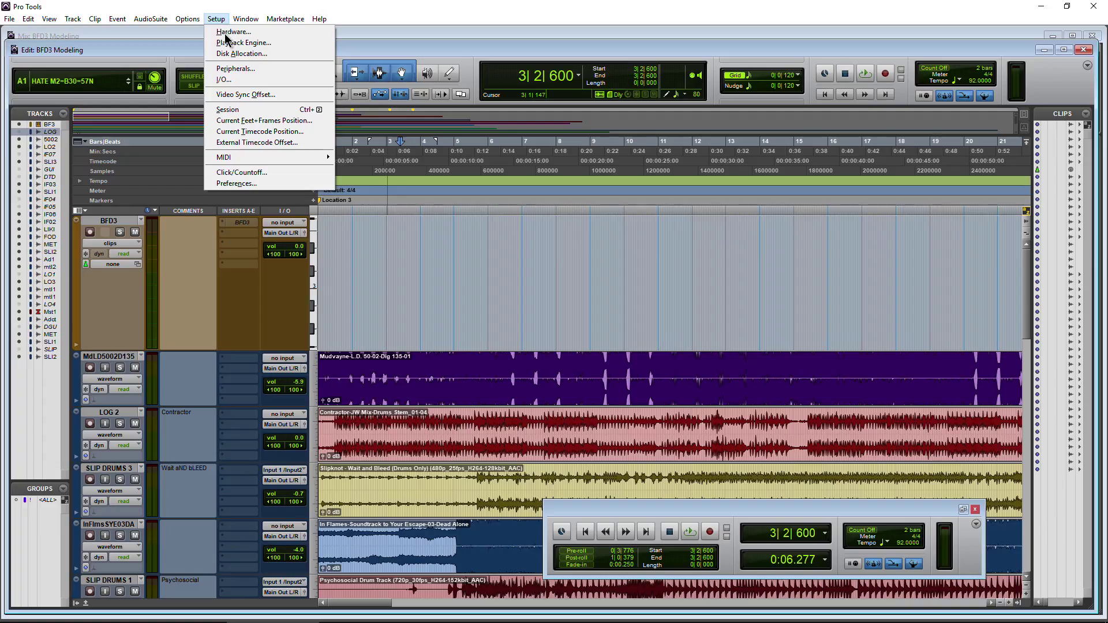
click(229, 44)
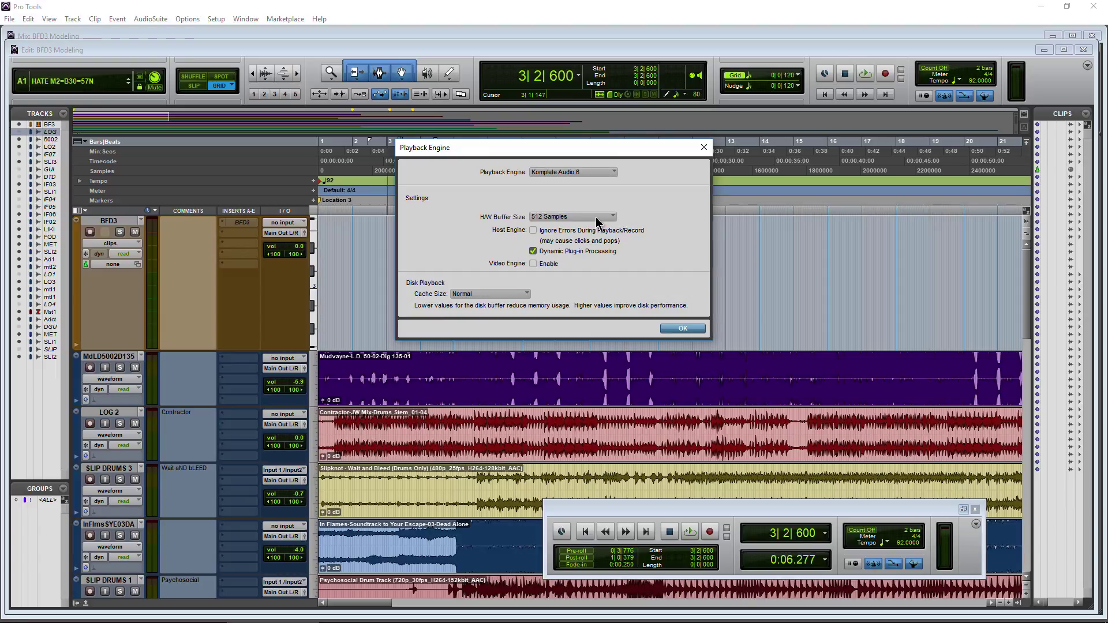
click(599, 222)
click(628, 256)
click(613, 254)
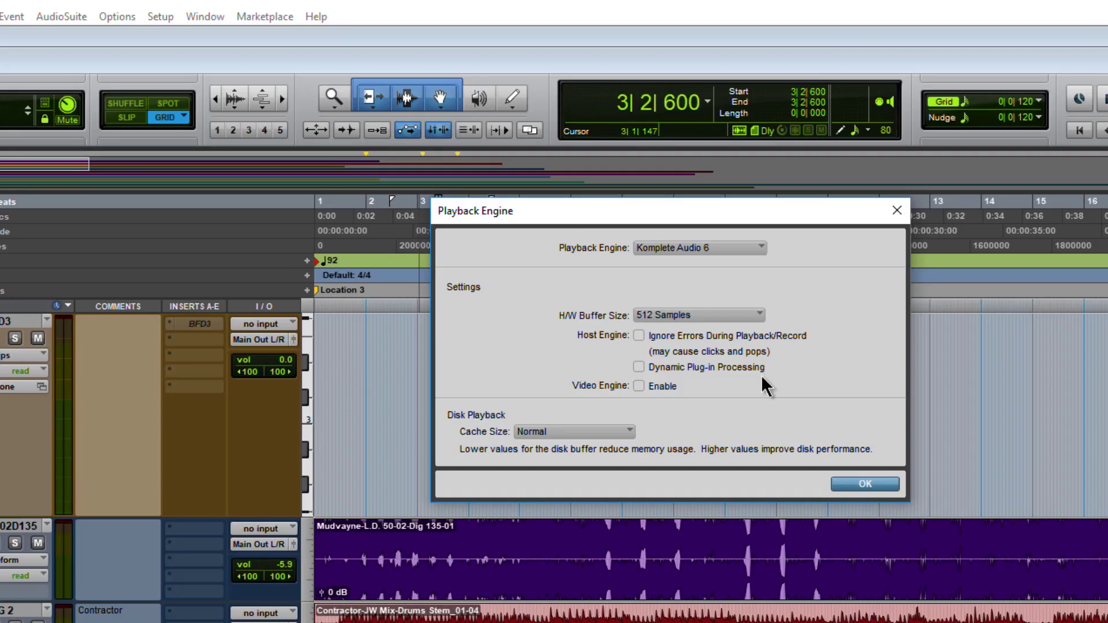
click(863, 485)
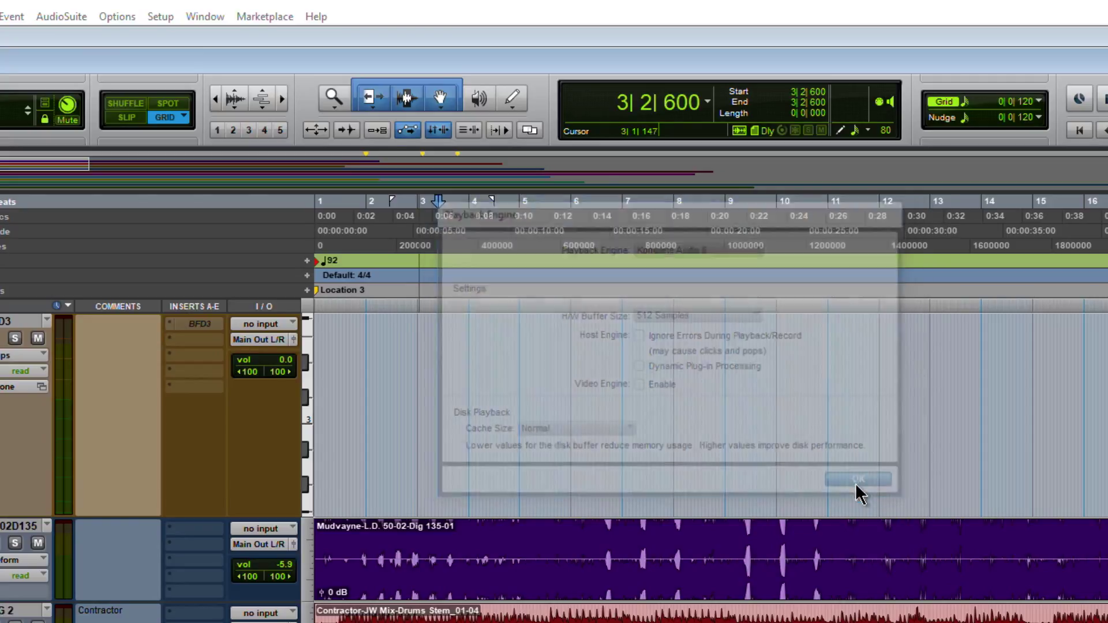
click(161, 18)
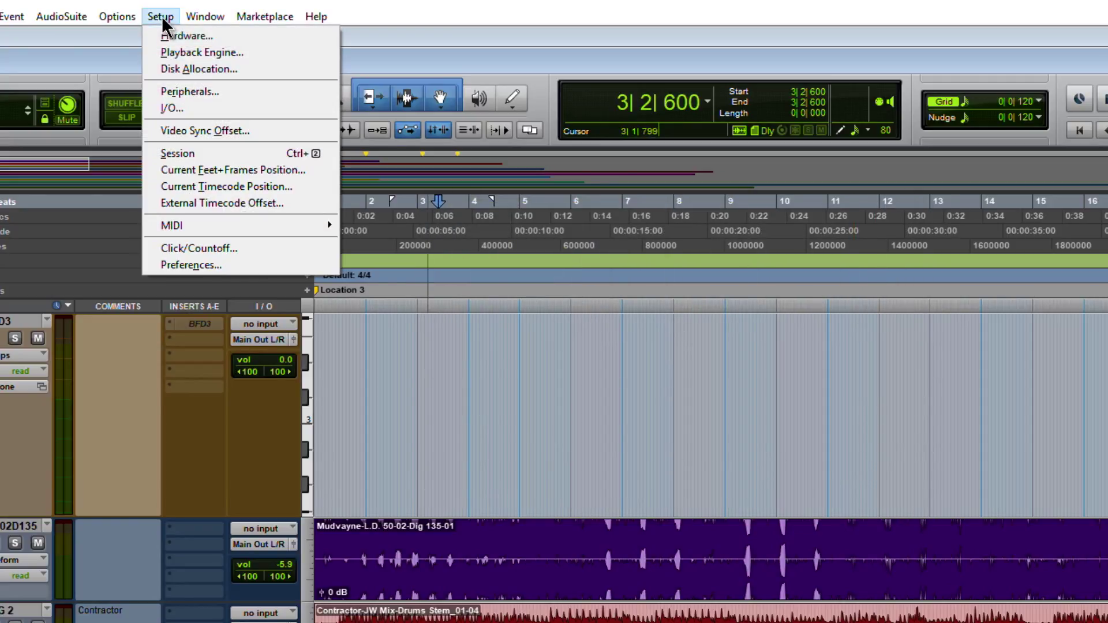
click(173, 36)
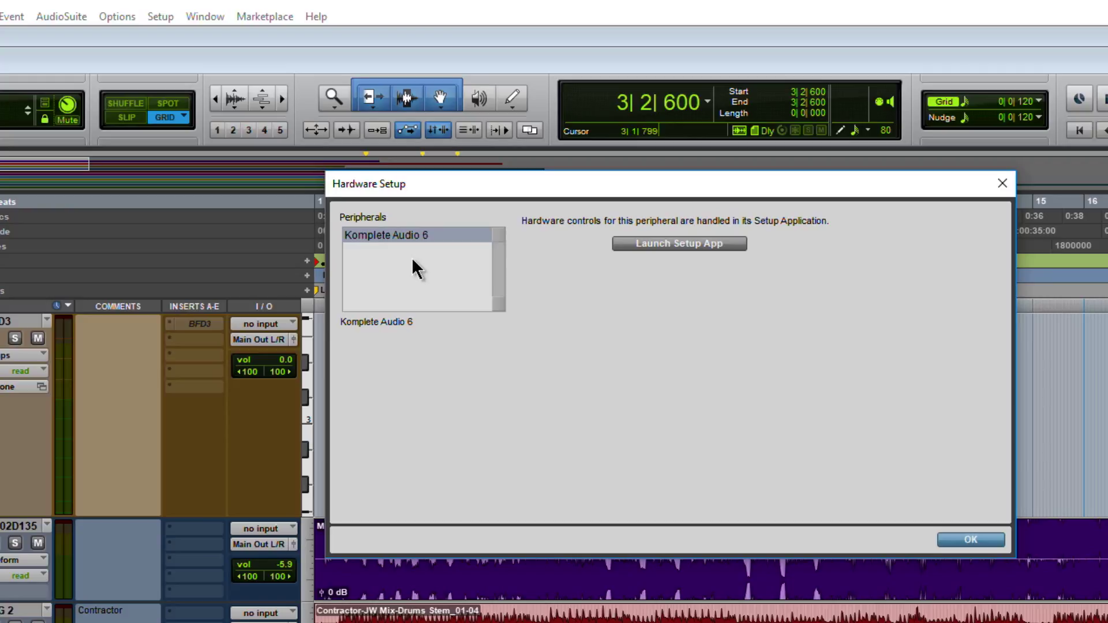
click(643, 242)
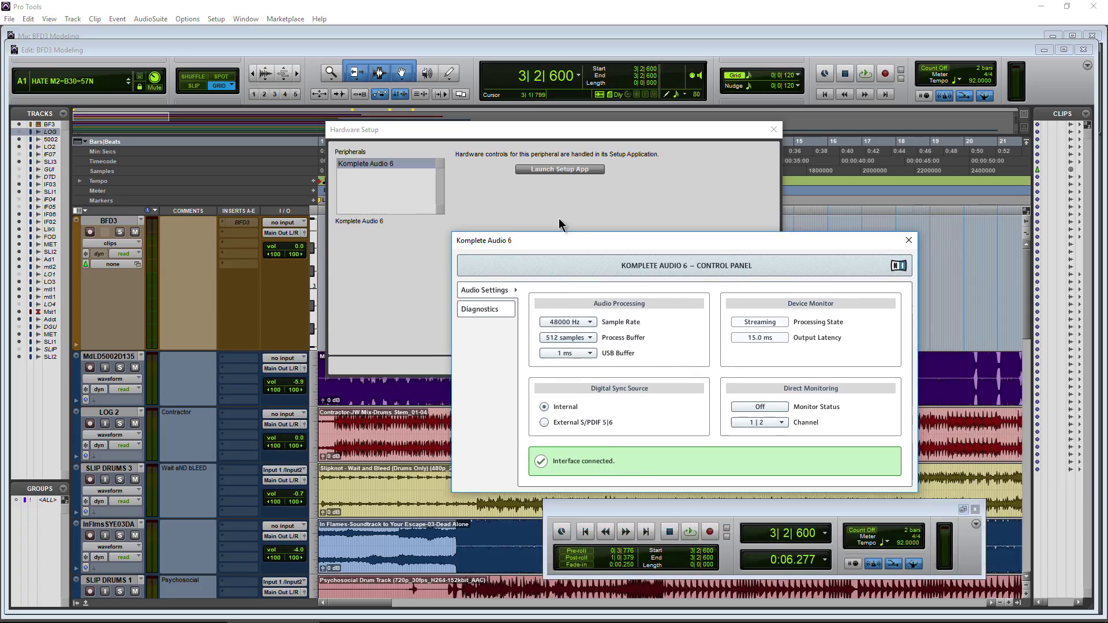
click(880, 221)
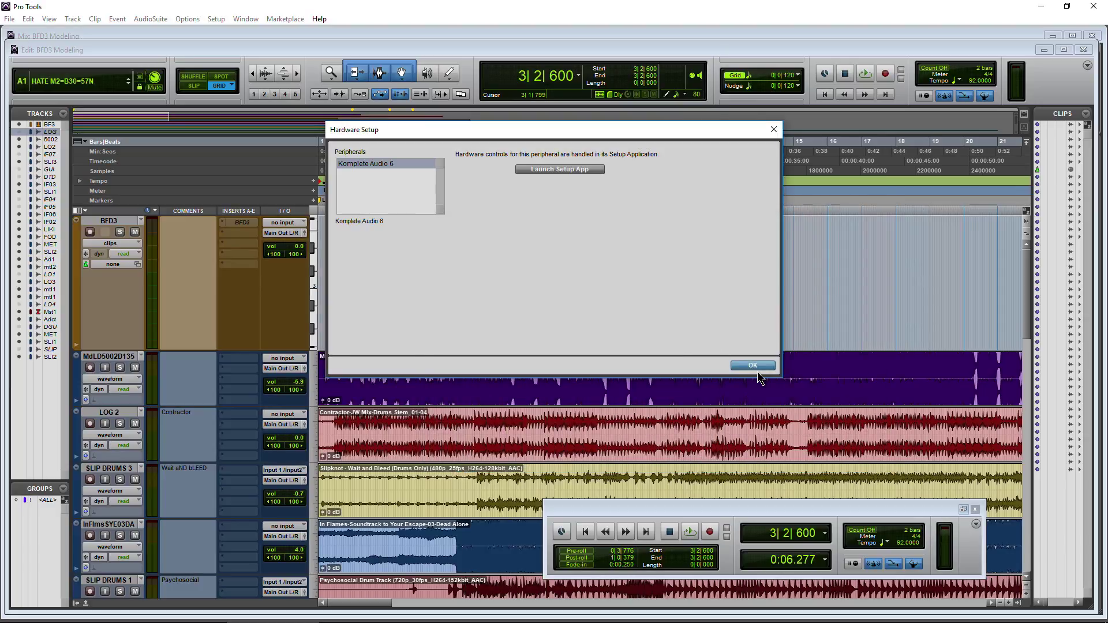
click(753, 366)
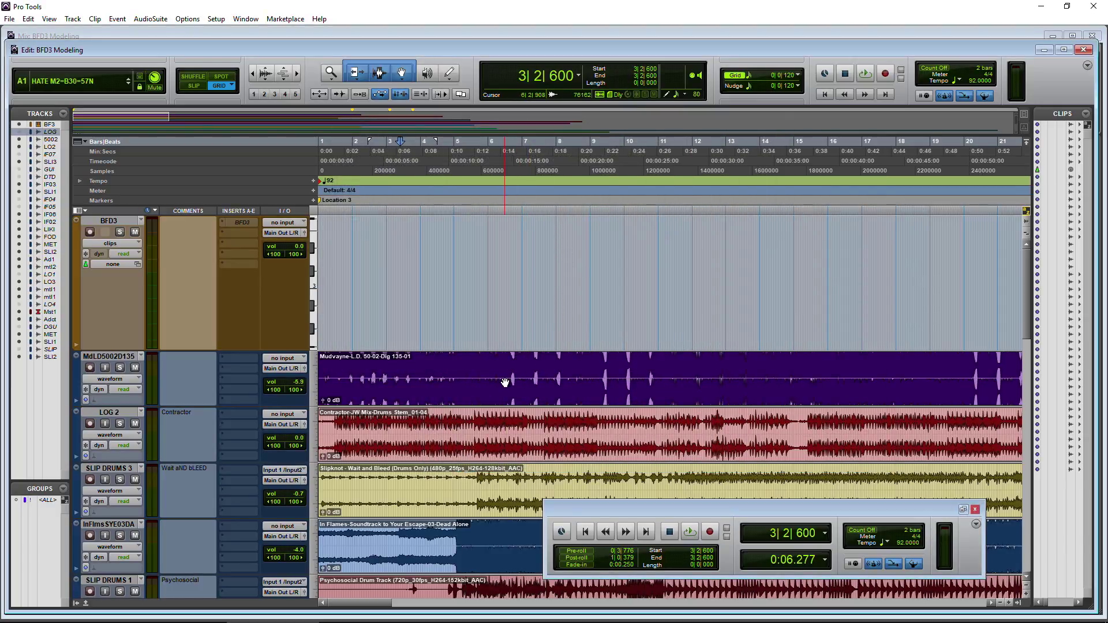
Launch the Komplete Audio 6 Control Panel from the Start menu's Native Instruments folder and reposition it
mouse_move(58, 614)
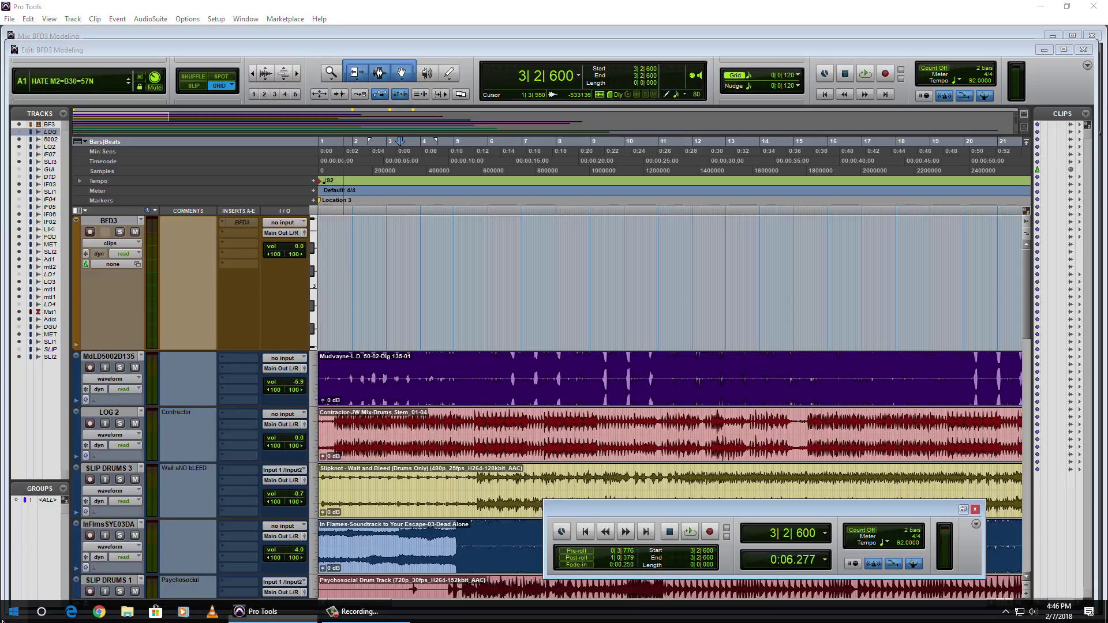
click(13, 611)
click(44, 511)
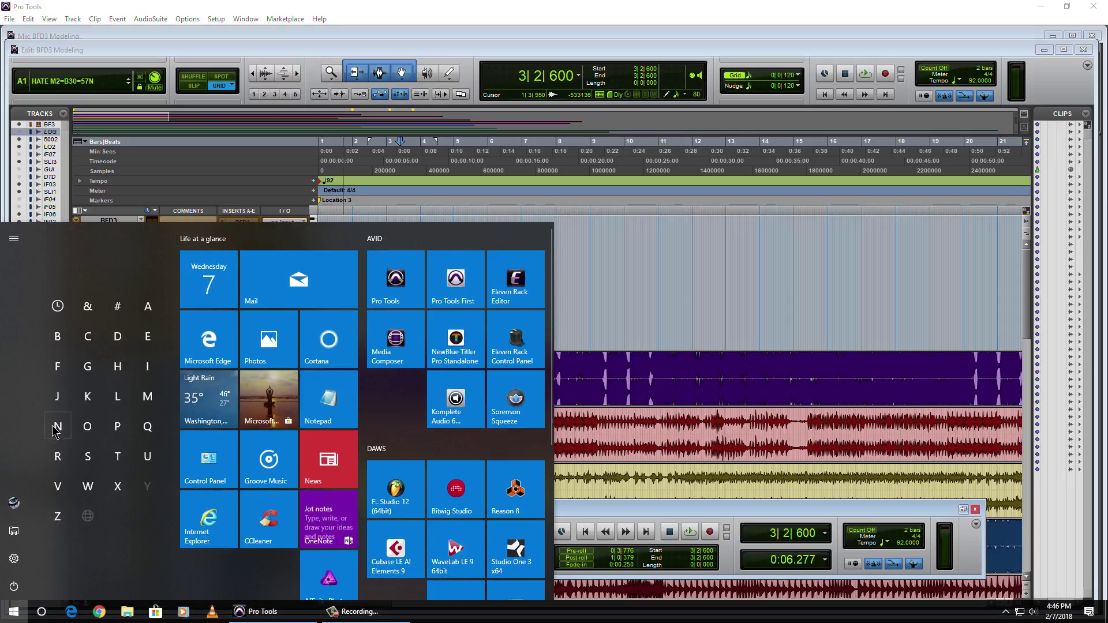
click(132, 323)
click(93, 254)
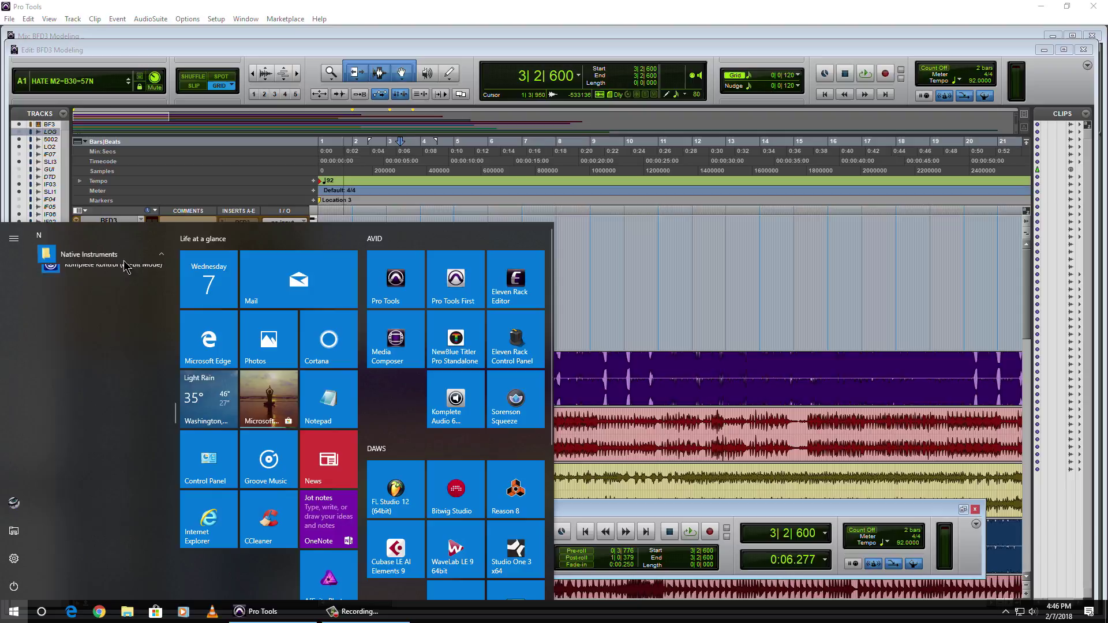
scroll(115, 396, down, 3)
scroll(115, 370, up, 1)
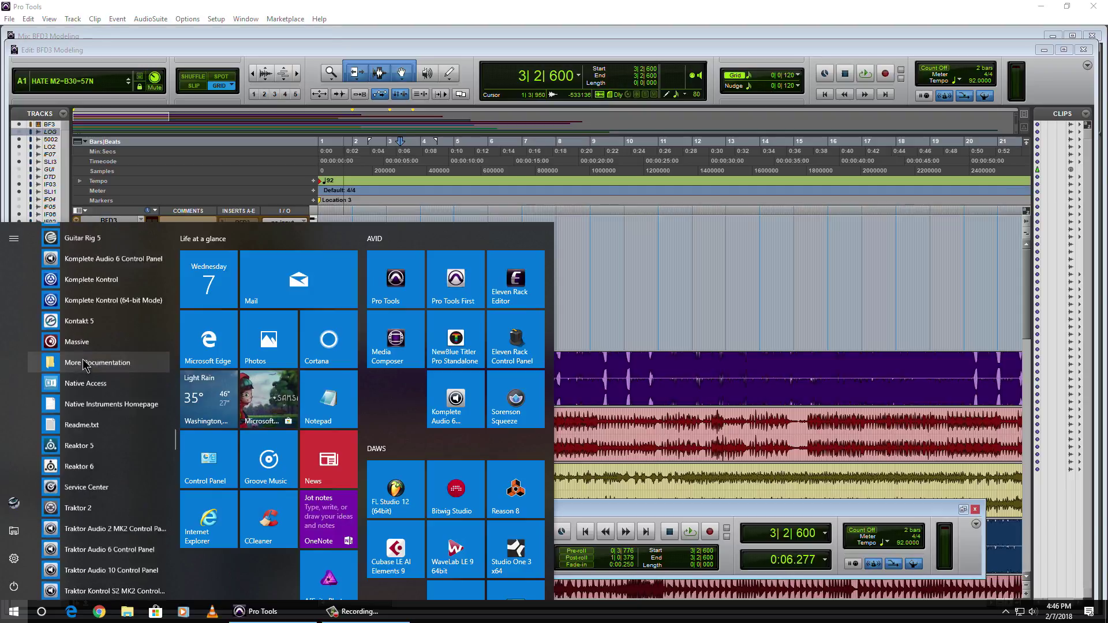
click(451, 406)
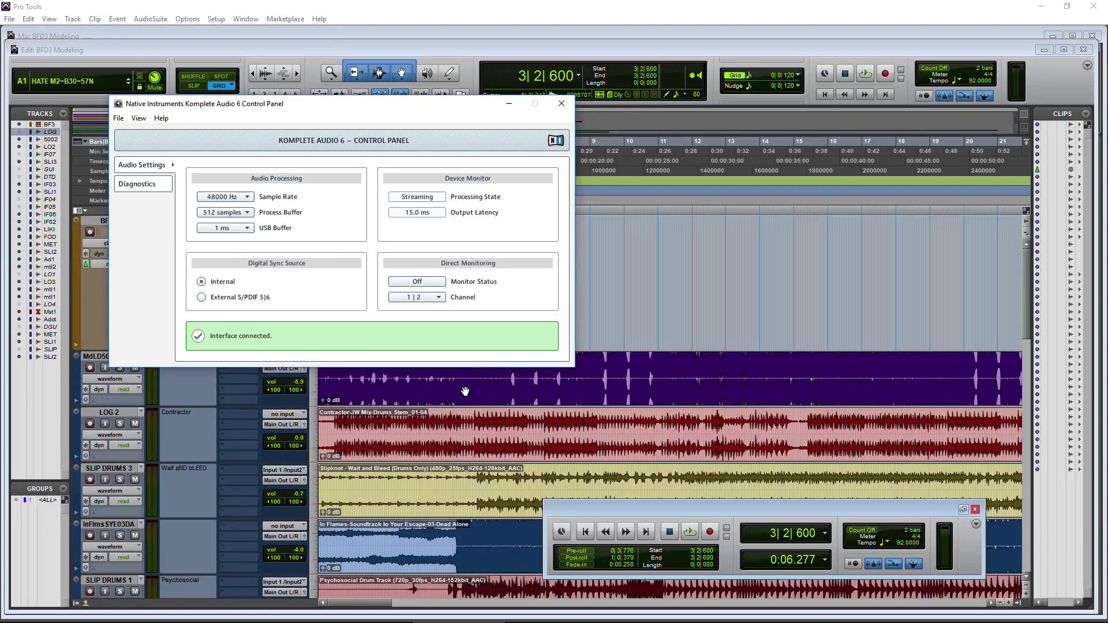
drag(316, 110, 290, 157)
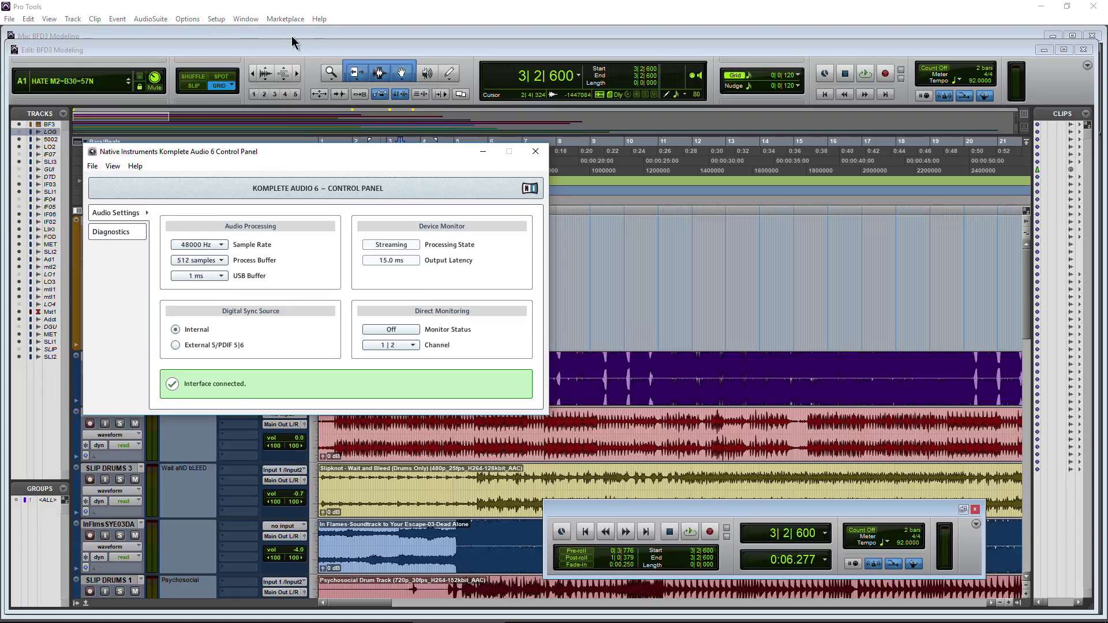
Open the Playback Engine on the right side, leaving the H/W buffer at 512 Samples
click(216, 19)
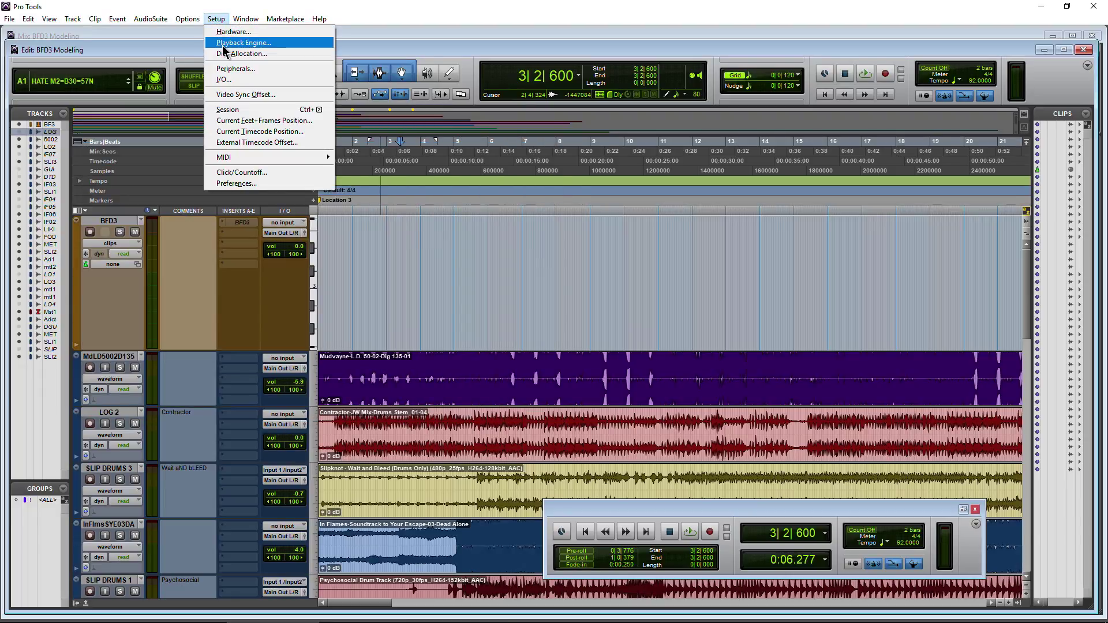
click(222, 44)
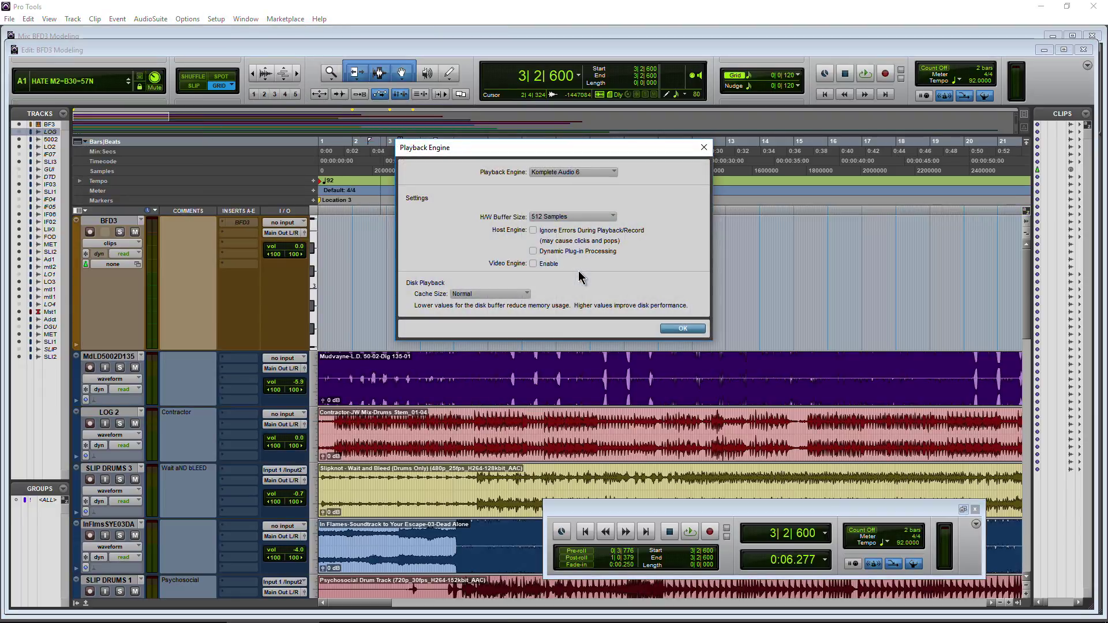
drag(510, 153, 744, 141)
click(802, 203)
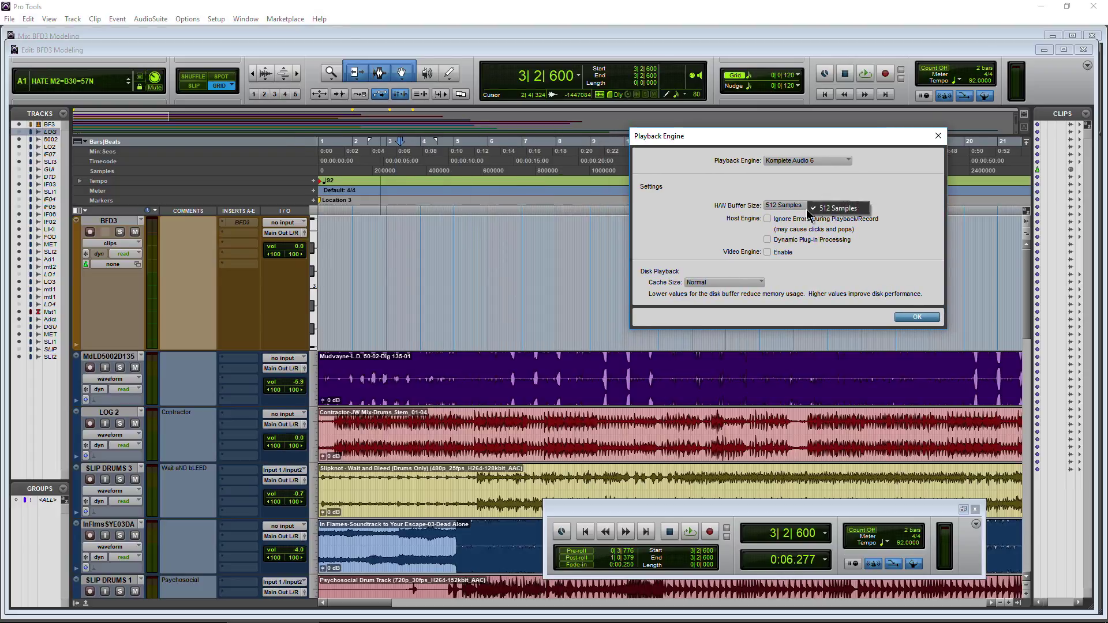
click(679, 173)
Bring the Komplete Audio 6 Control Panel forward from the taskbar and move it up beside the Playback Engine
mouse_move(441, 619)
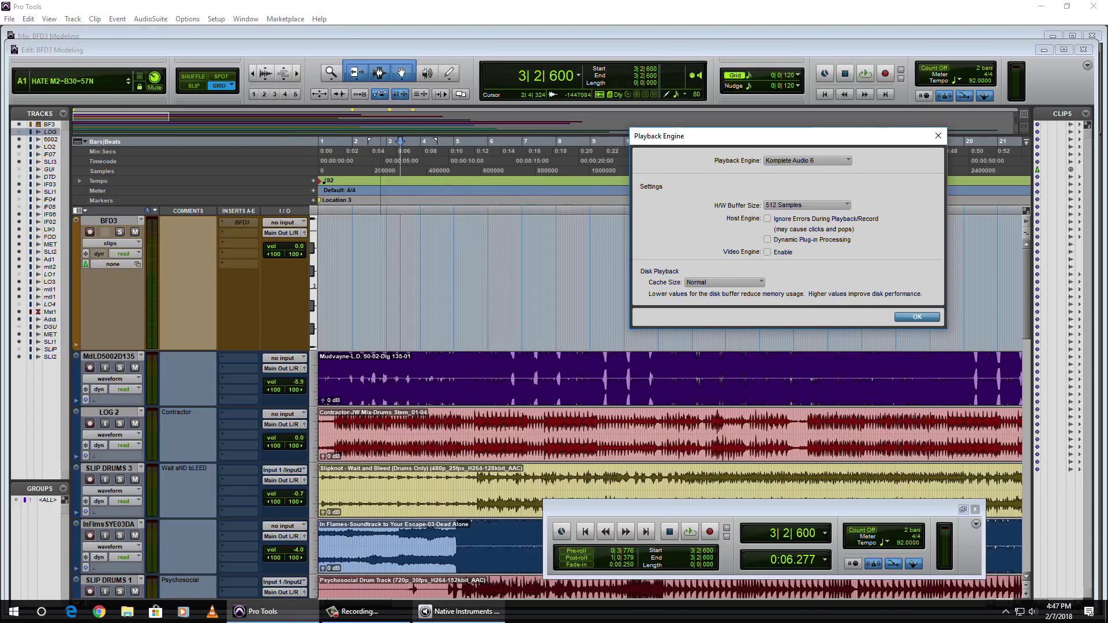
click(442, 615)
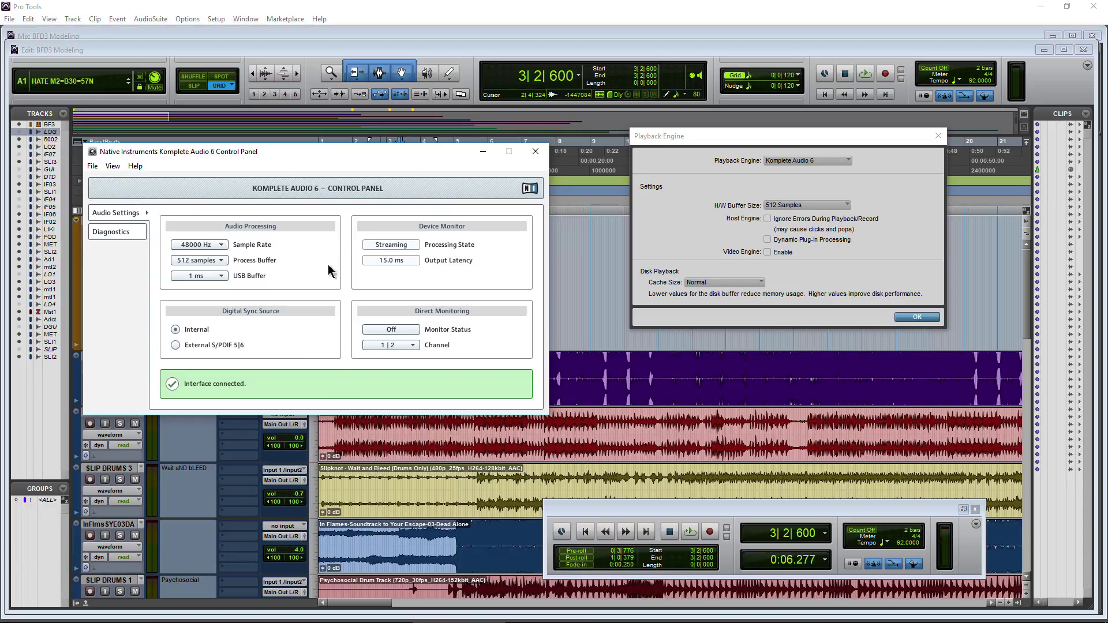
drag(312, 161, 354, 119)
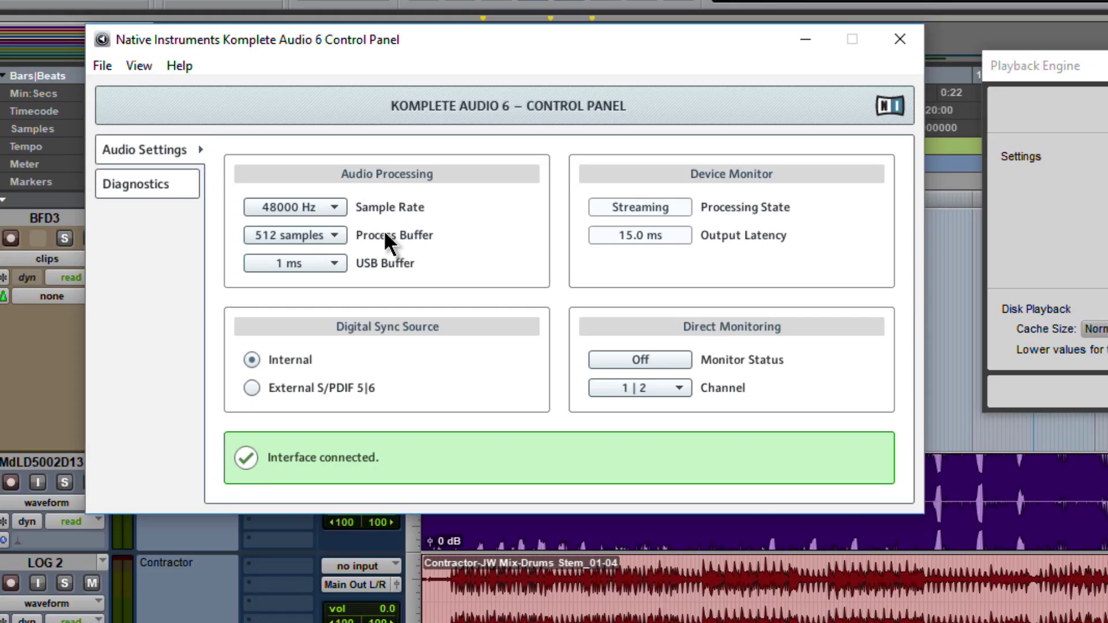
Try process buffers of 192 and then 256 samples, checking the result in the Playback Engine
click(341, 231)
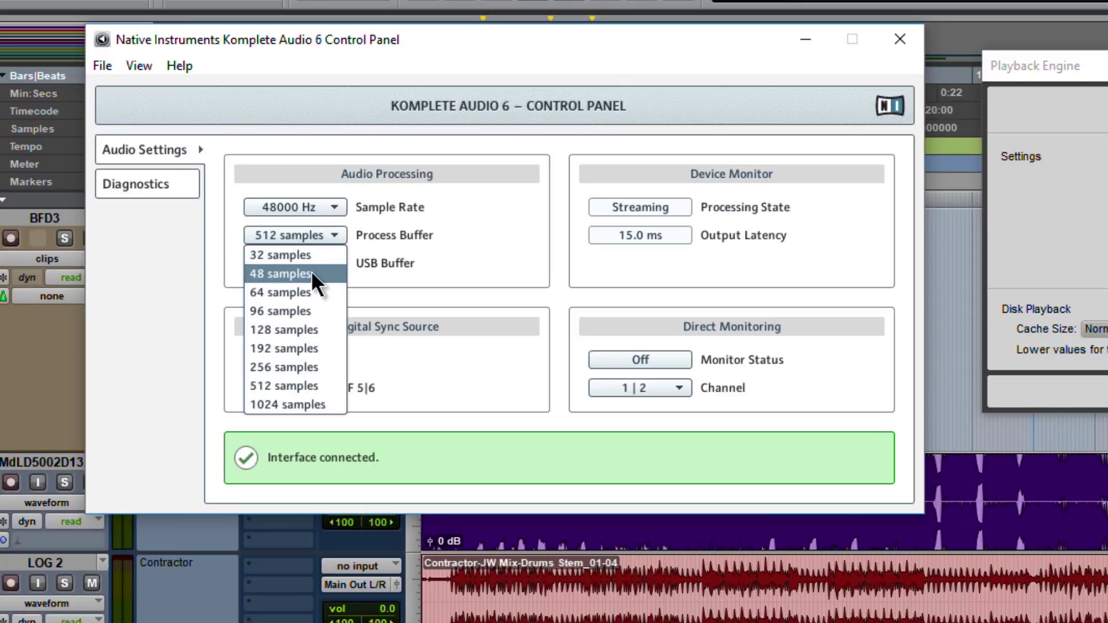
click(300, 348)
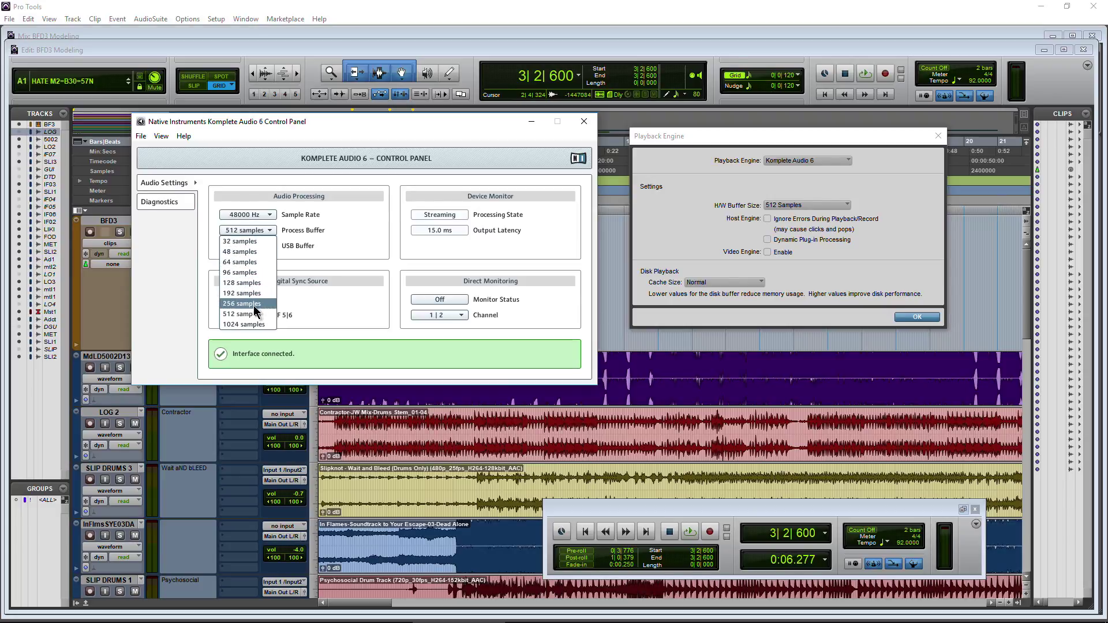
click(254, 306)
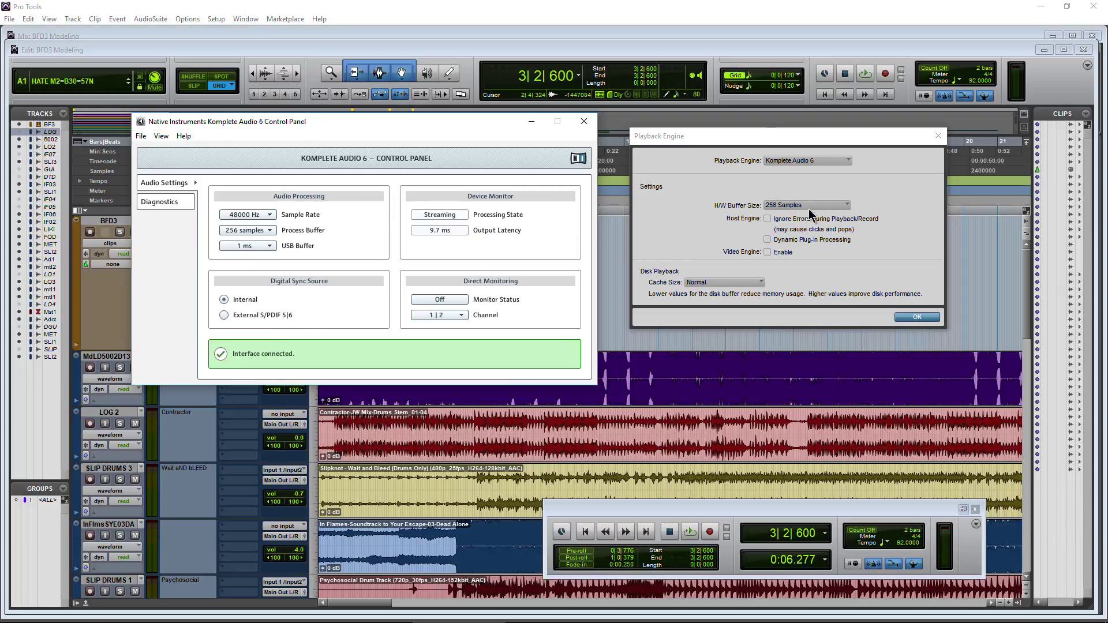
click(838, 205)
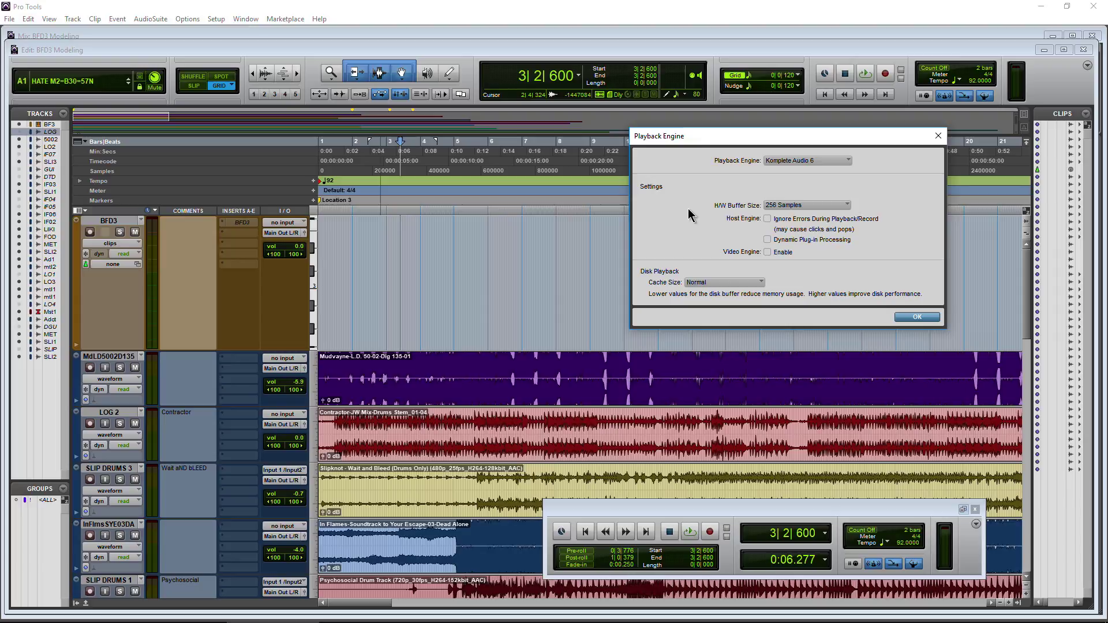
Return the Komplete Audio 6 process buffer to 512 samples
click(459, 616)
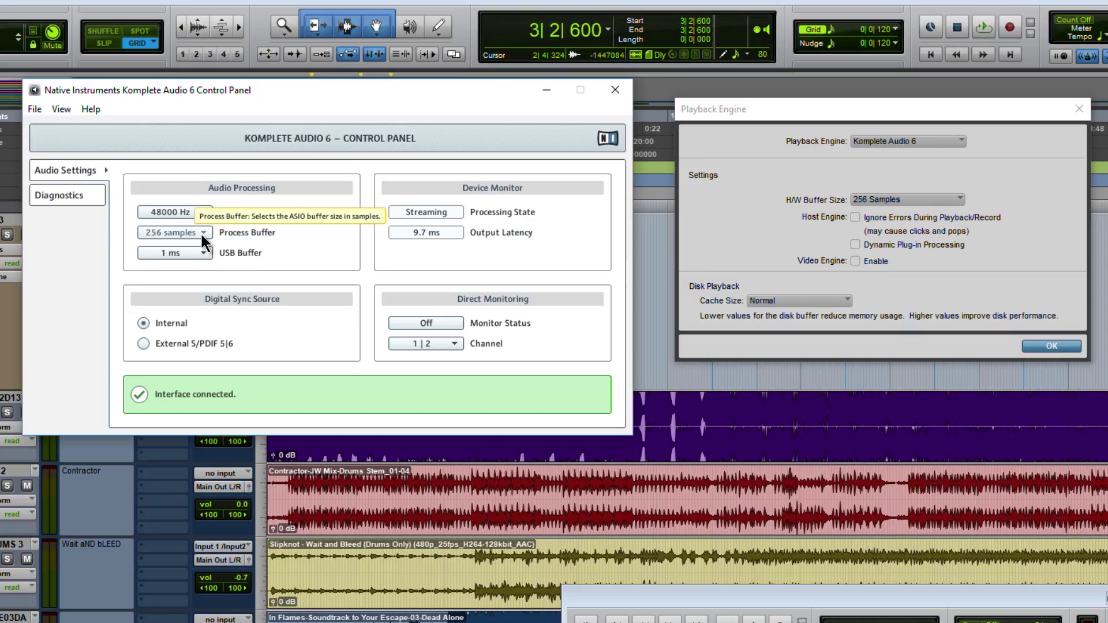
click(199, 233)
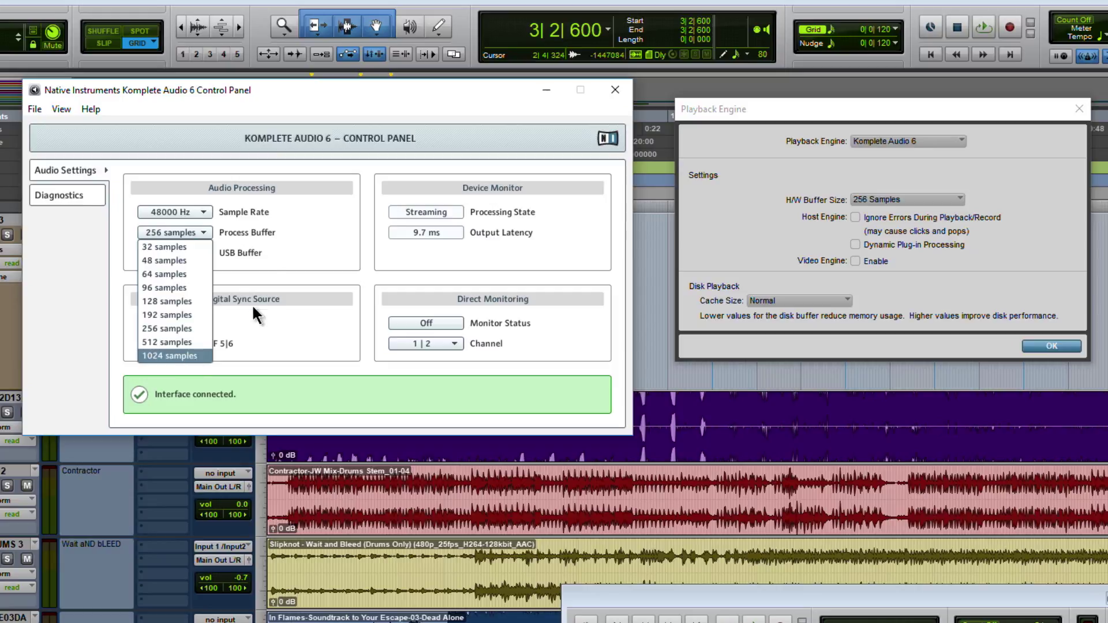
click(272, 247)
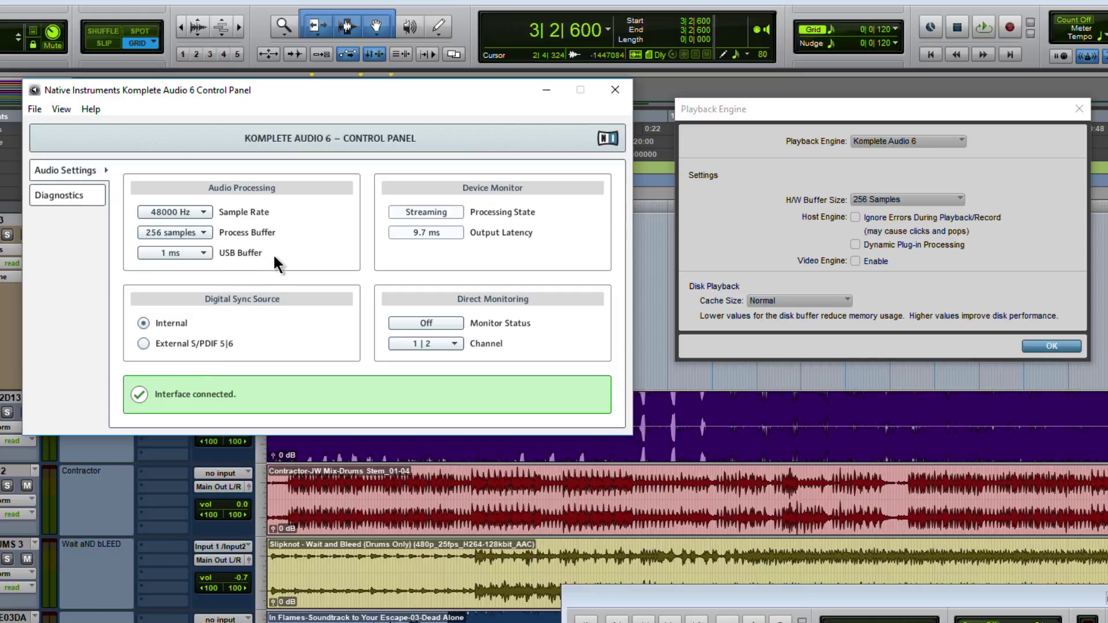
click(202, 233)
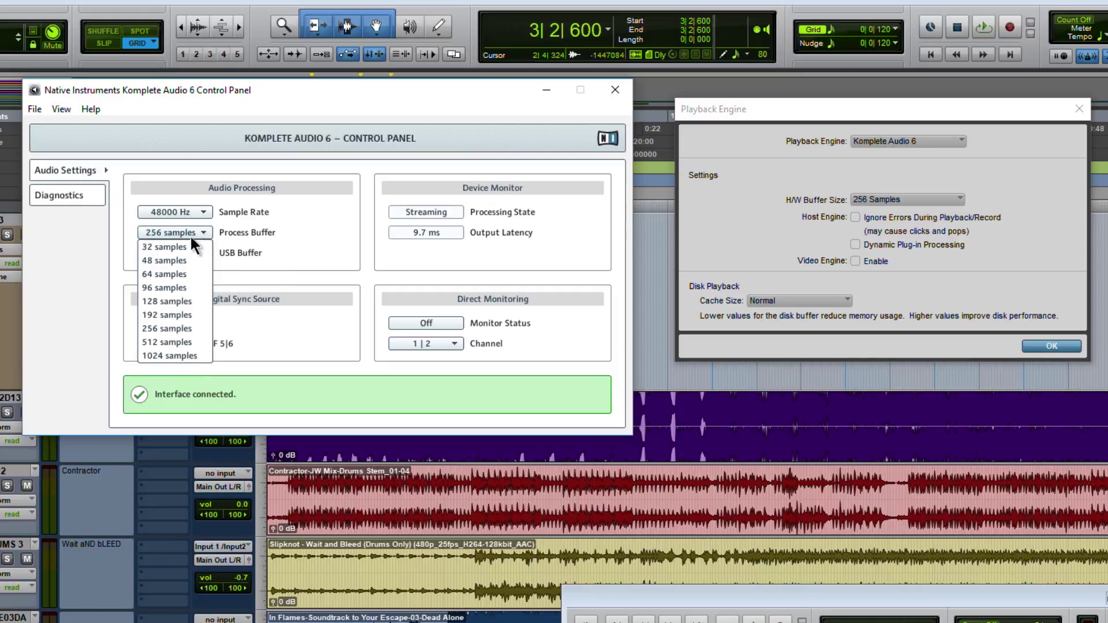
click(182, 342)
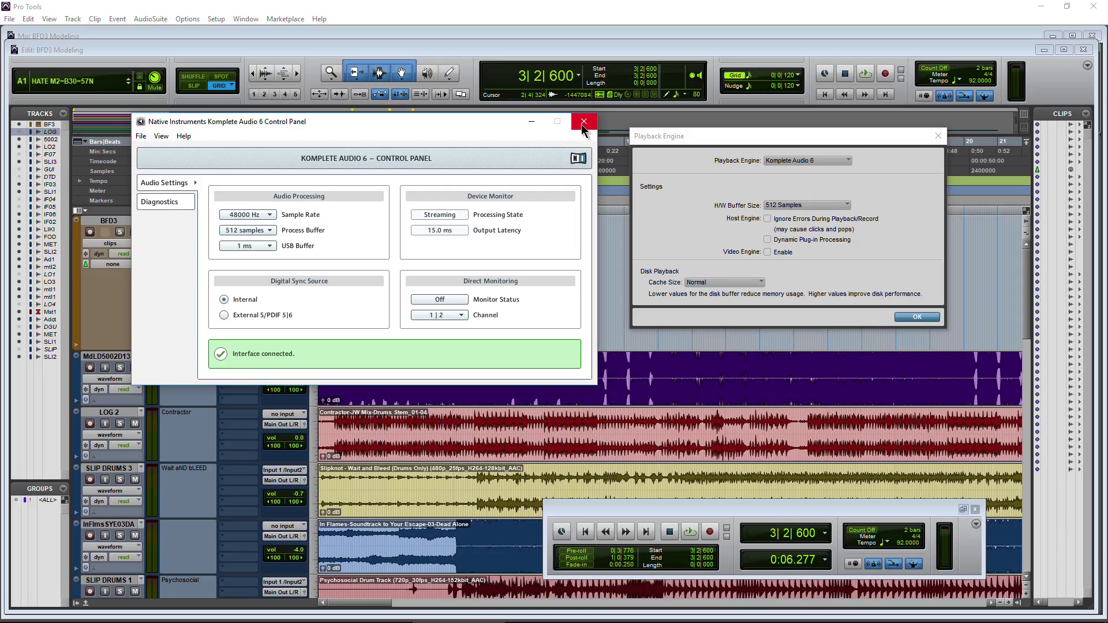
Close the Komplete Audio 6 panel and accept the 512-sample Playback Engine settings
click(615, 90)
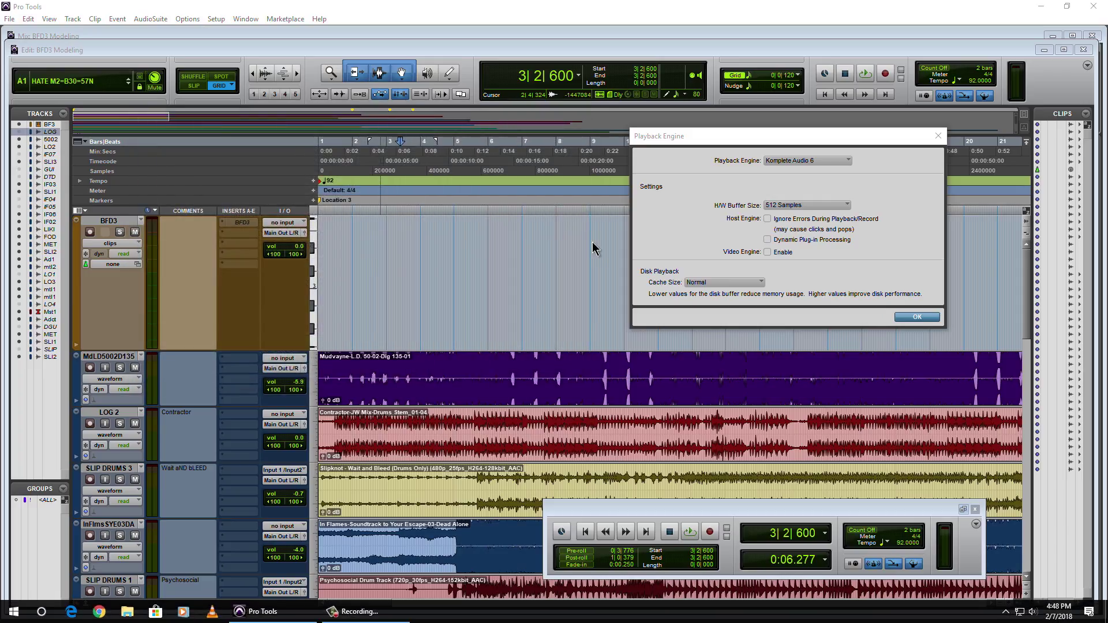
drag(713, 142, 420, 155)
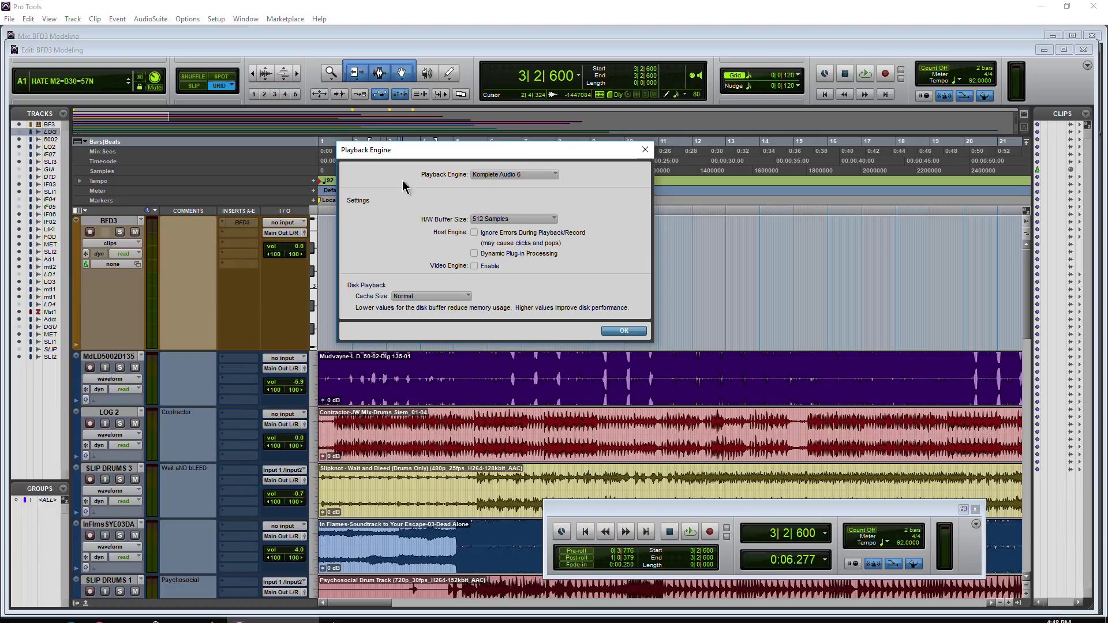
click(625, 334)
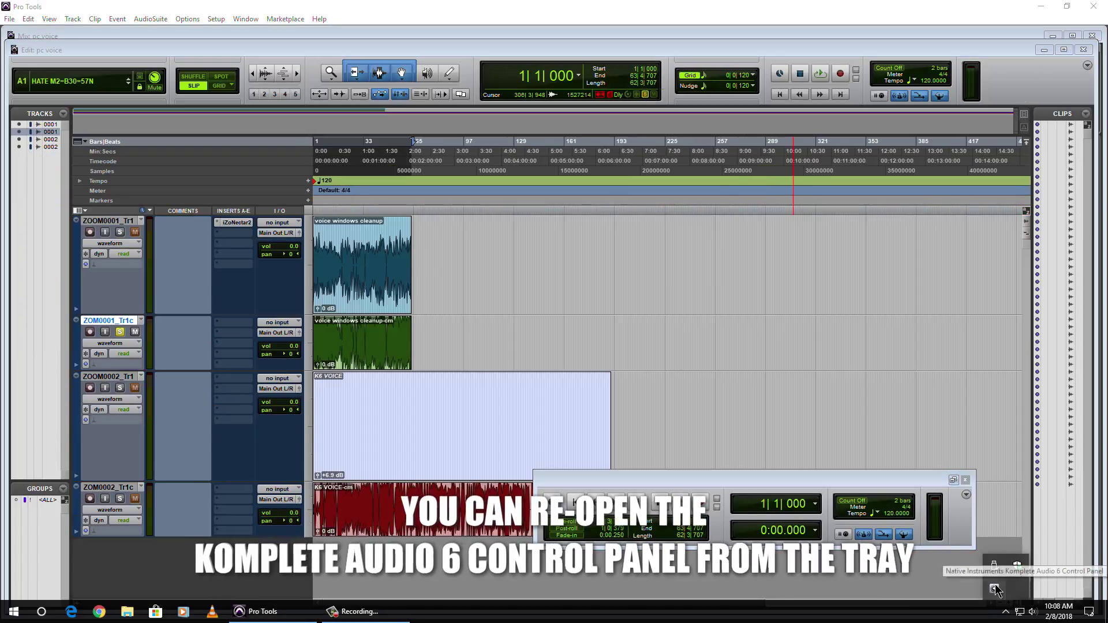
Reopen the Komplete Audio 6 panel from the system tray and move it off the rulers
click(995, 588)
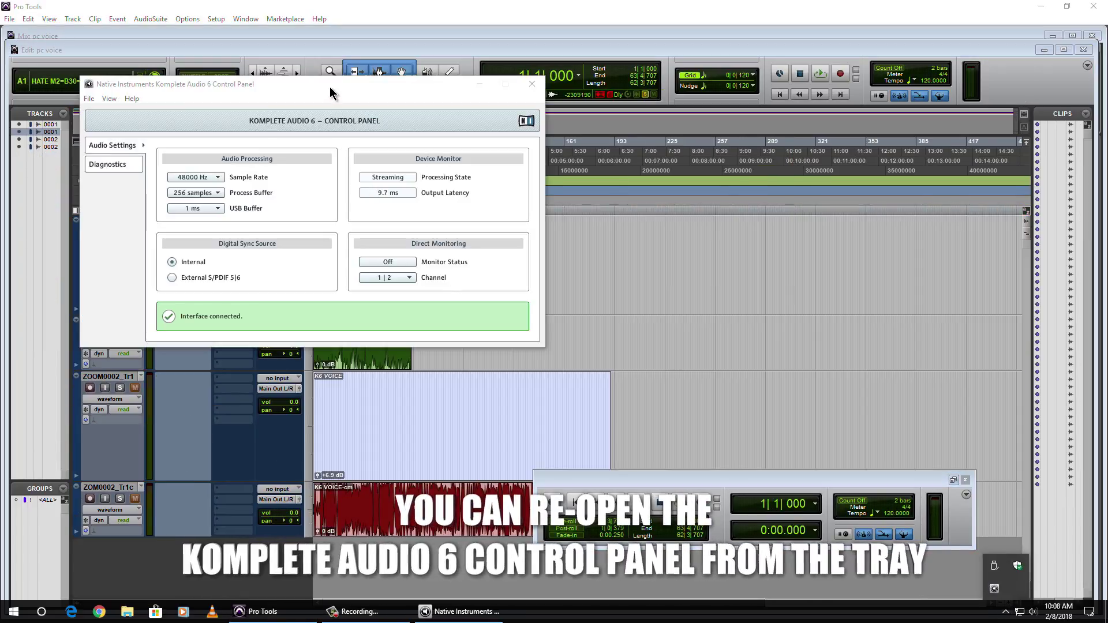
drag(330, 85, 381, 119)
drag(463, 107, 647, 196)
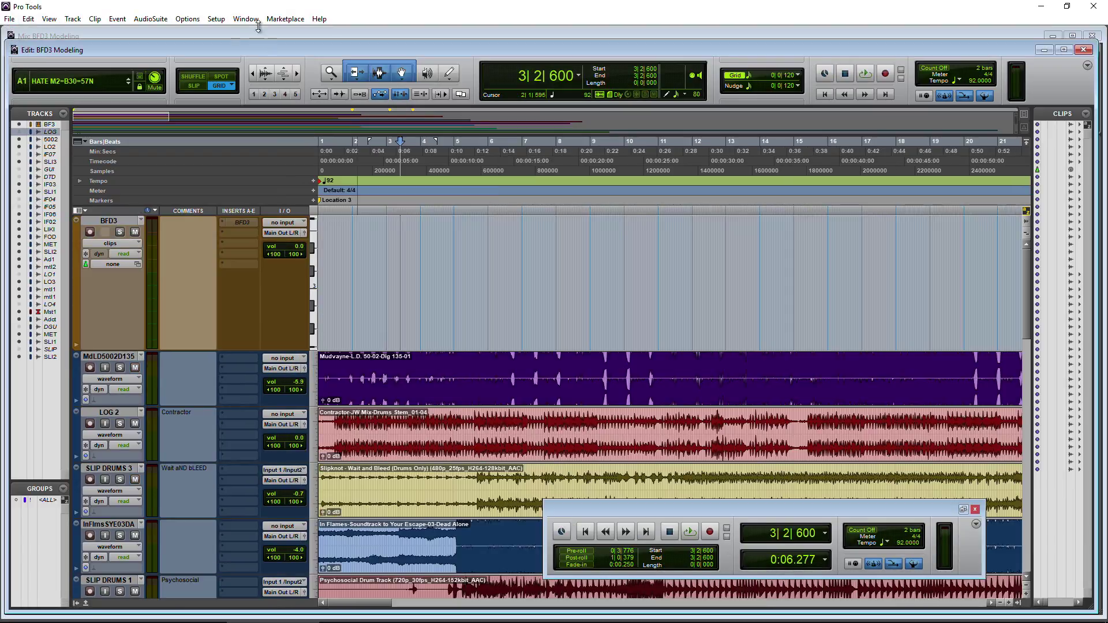
click(219, 21)
click(238, 32)
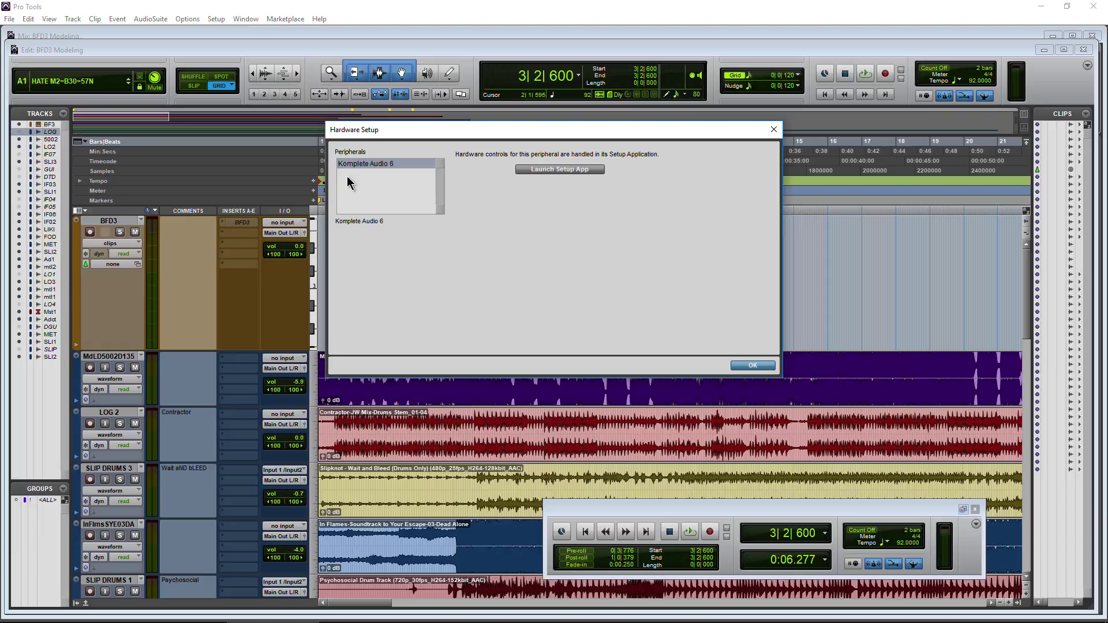
click(575, 172)
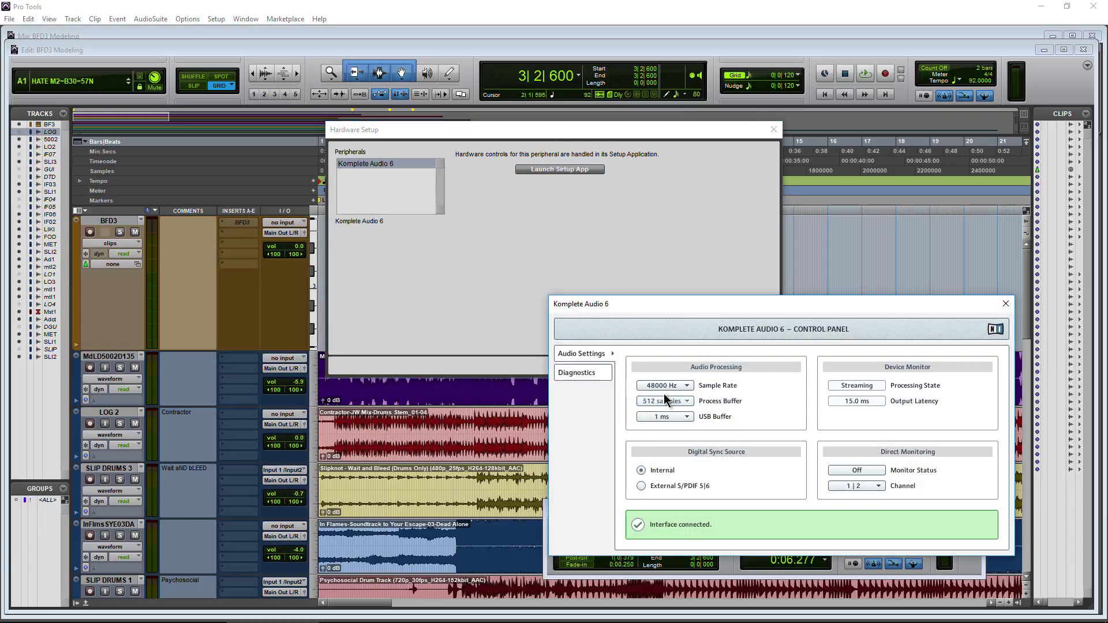
click(1005, 304)
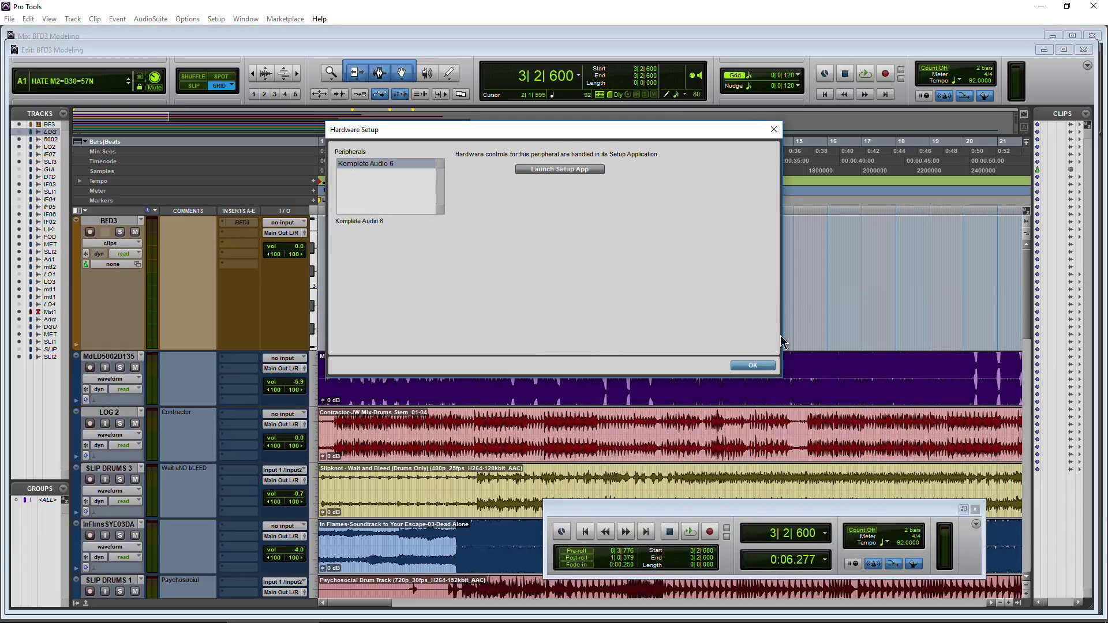
click(753, 365)
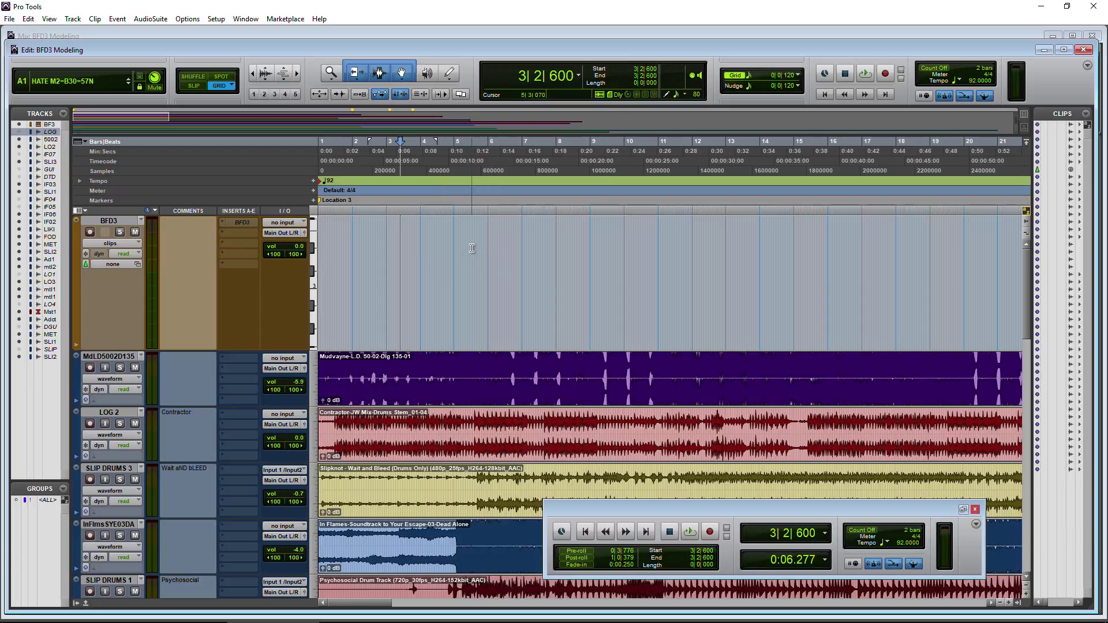
Open the 44.1k Session from the Dashboard's Recent list at 44.1 kHz, replacing BFD3 Modeling
click(9, 19)
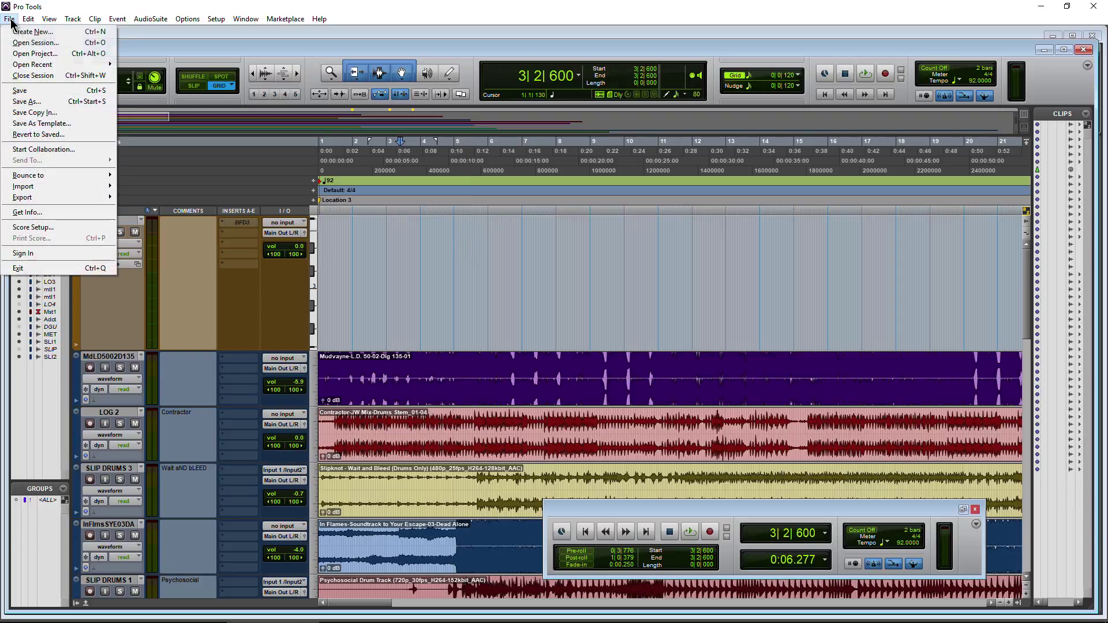
mouse_move(69, 65)
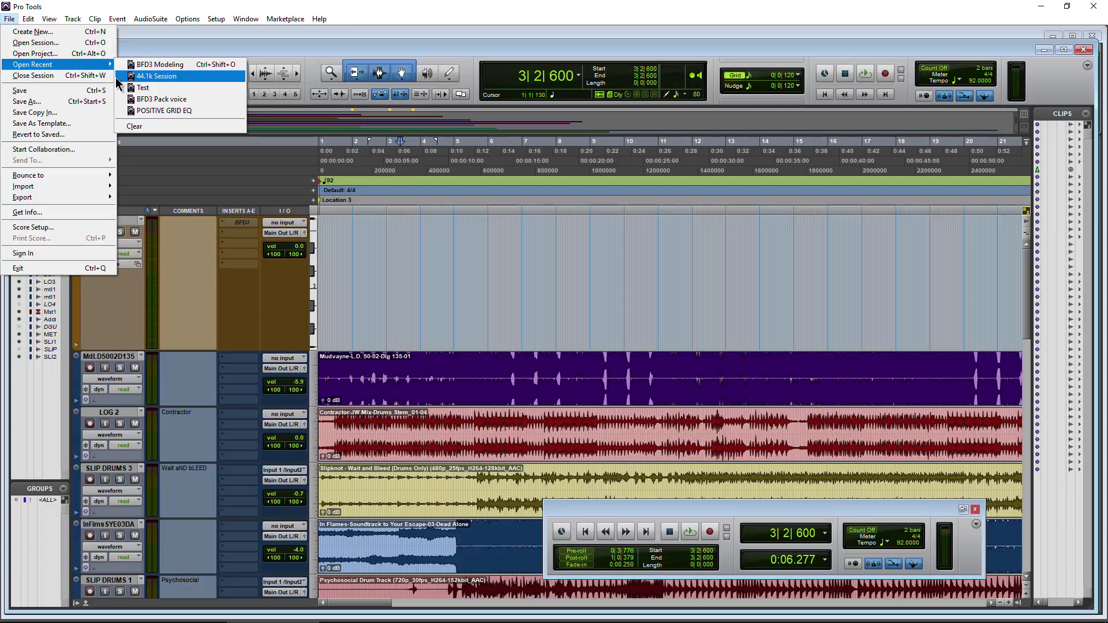
click(139, 75)
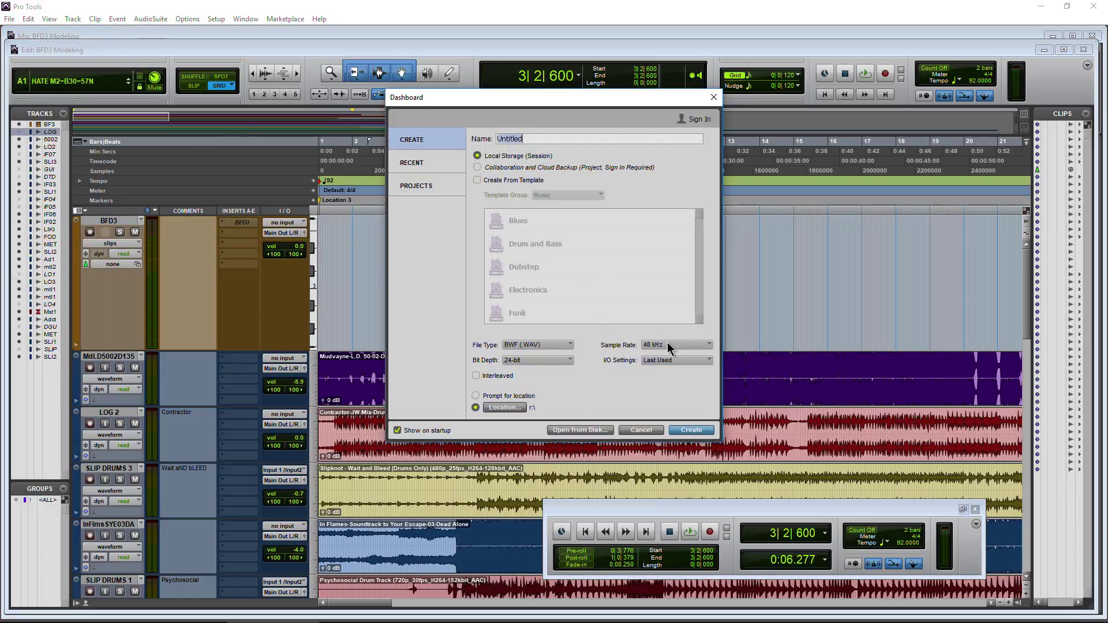
click(668, 347)
click(690, 347)
click(412, 163)
click(523, 168)
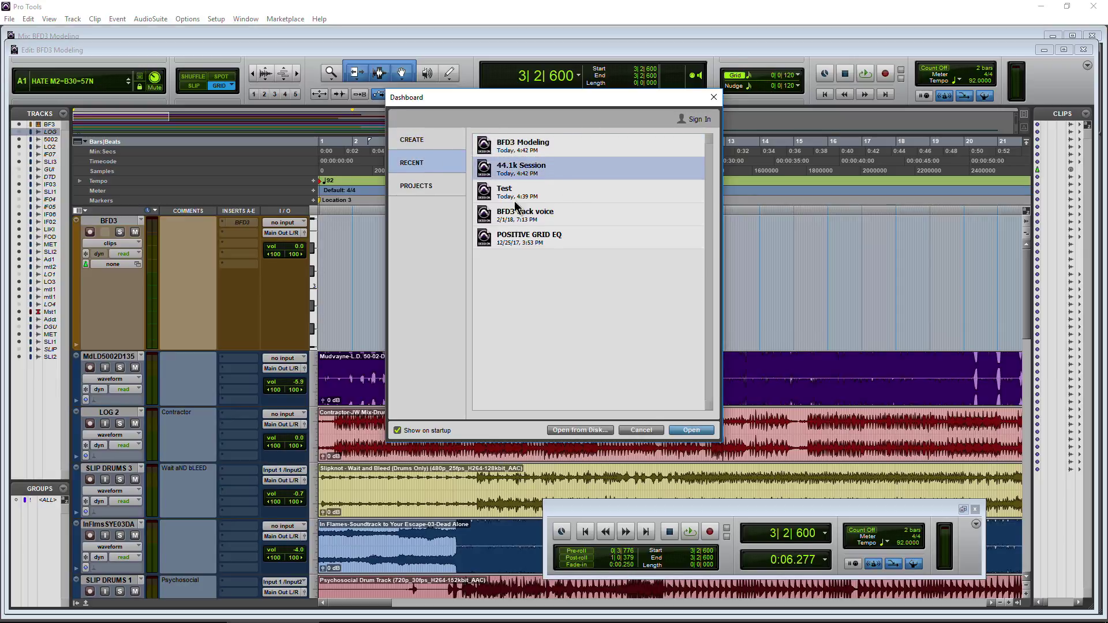
click(698, 434)
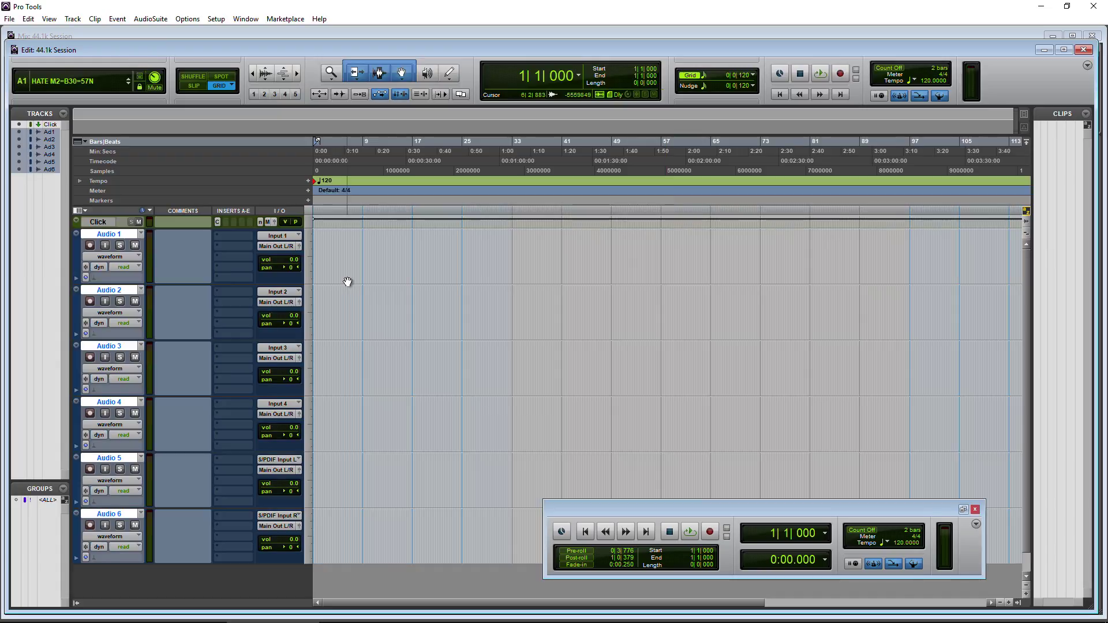
Open Hardware Setup and launch the Komplete Audio 6 control panel from it
click(215, 19)
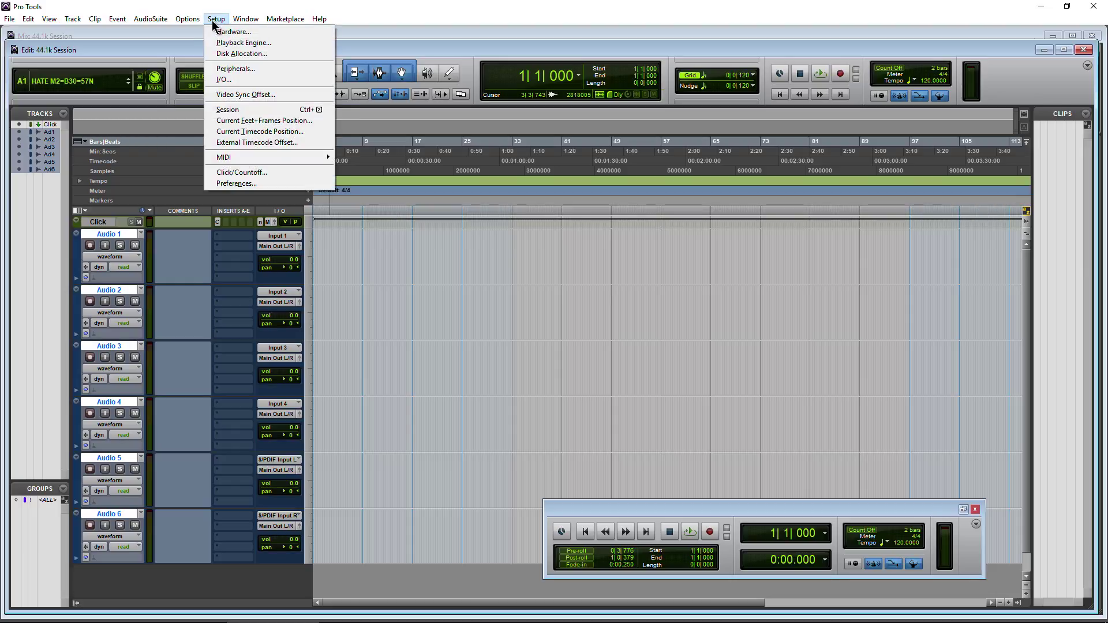
mouse_move(252, 22)
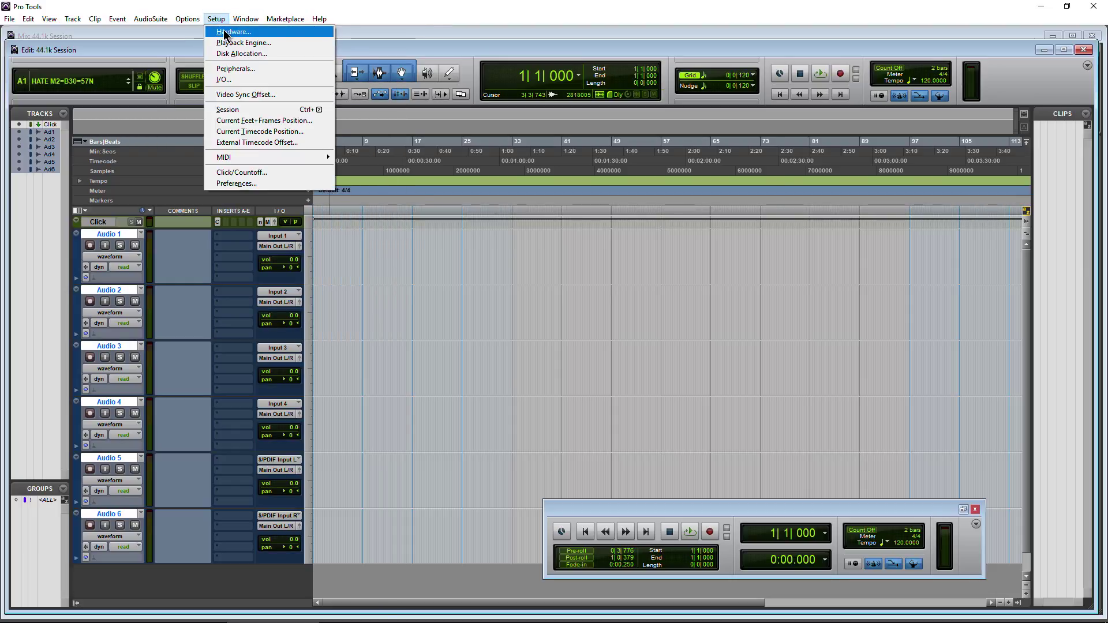
click(226, 31)
click(568, 171)
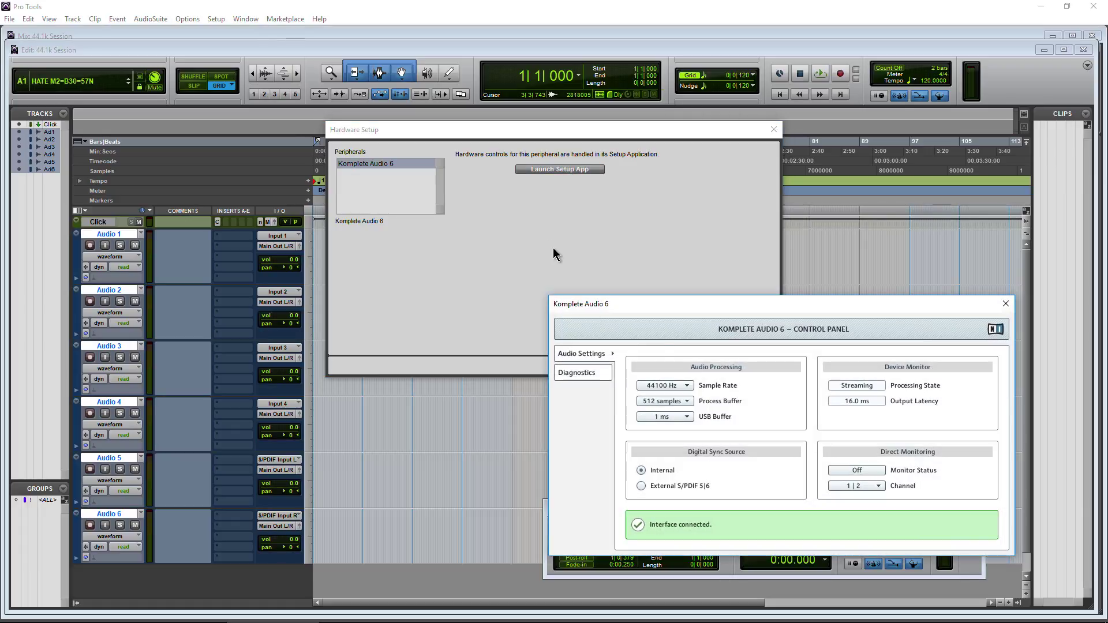
drag(668, 307, 249, 211)
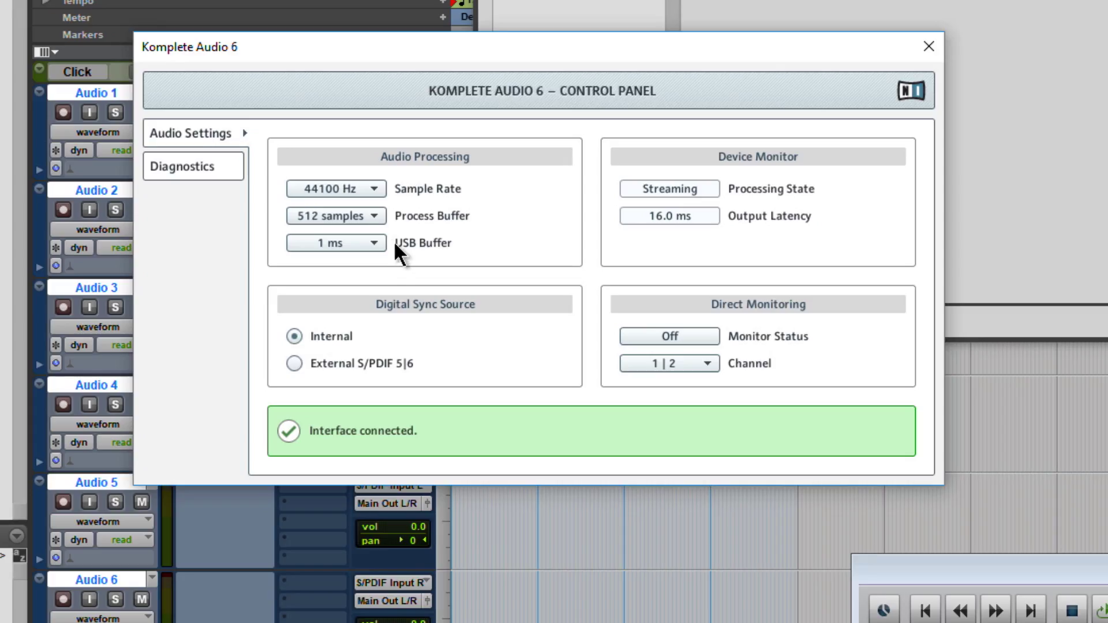
Set the process buffer to 1024 samples and close the control panel
click(269, 305)
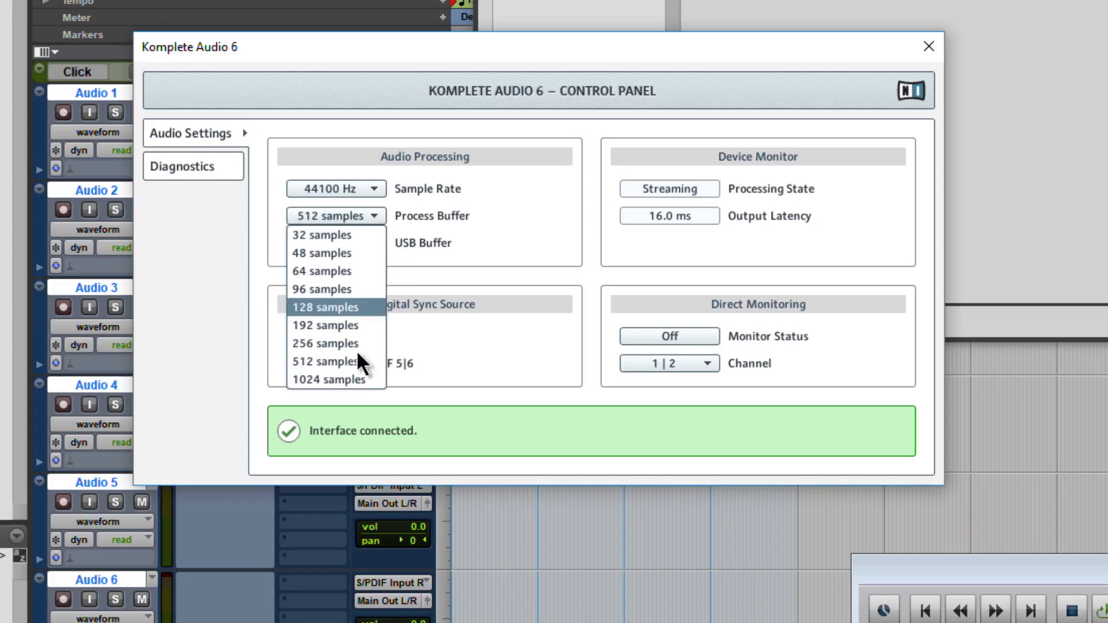
click(356, 381)
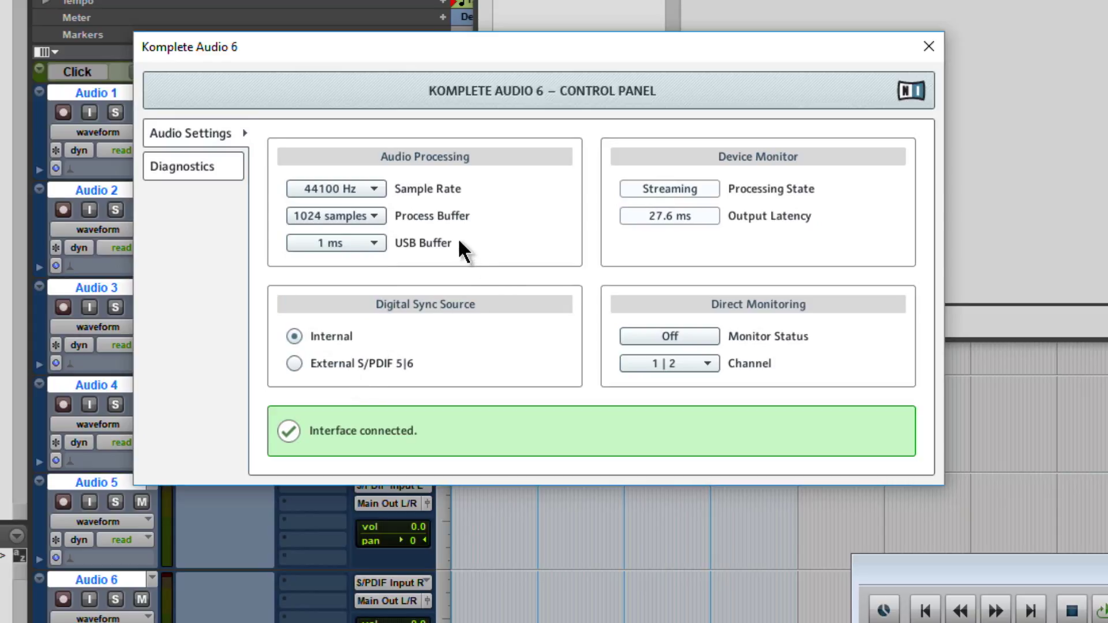
click(927, 45)
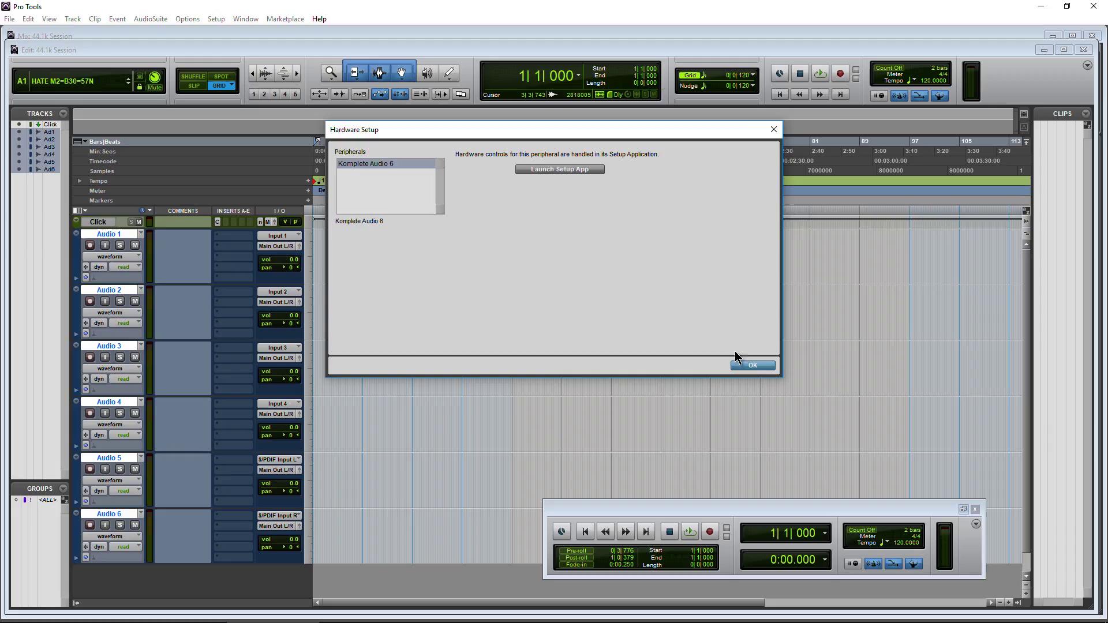
Confirm Hardware Setup, then verify the Playback Engine's H/W Buffer Size reads 1024 Samples
click(747, 363)
click(218, 18)
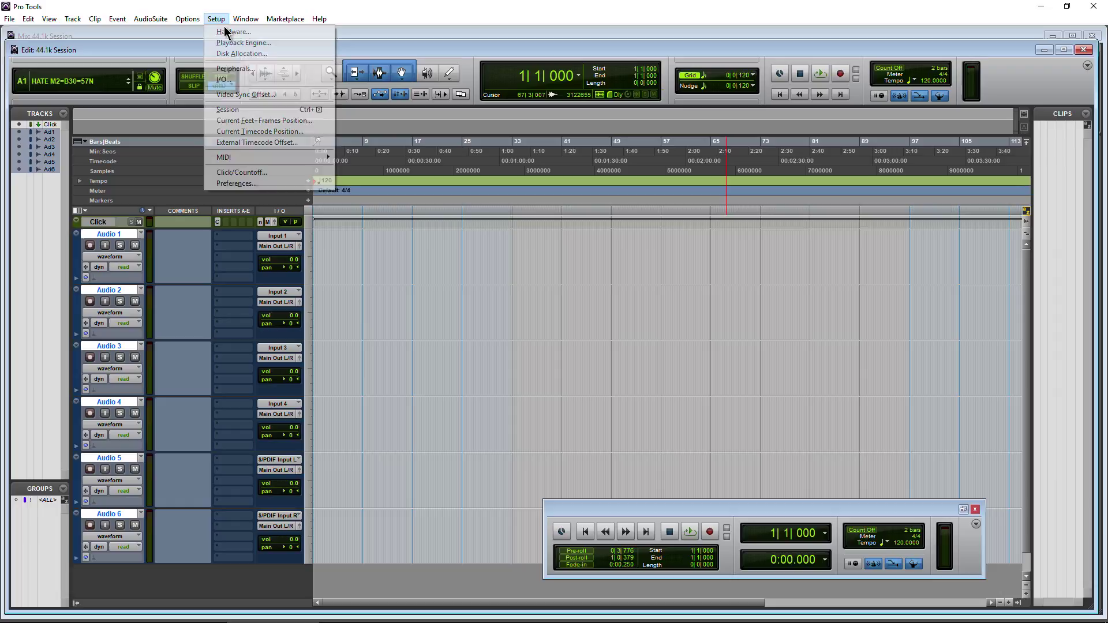
click(232, 45)
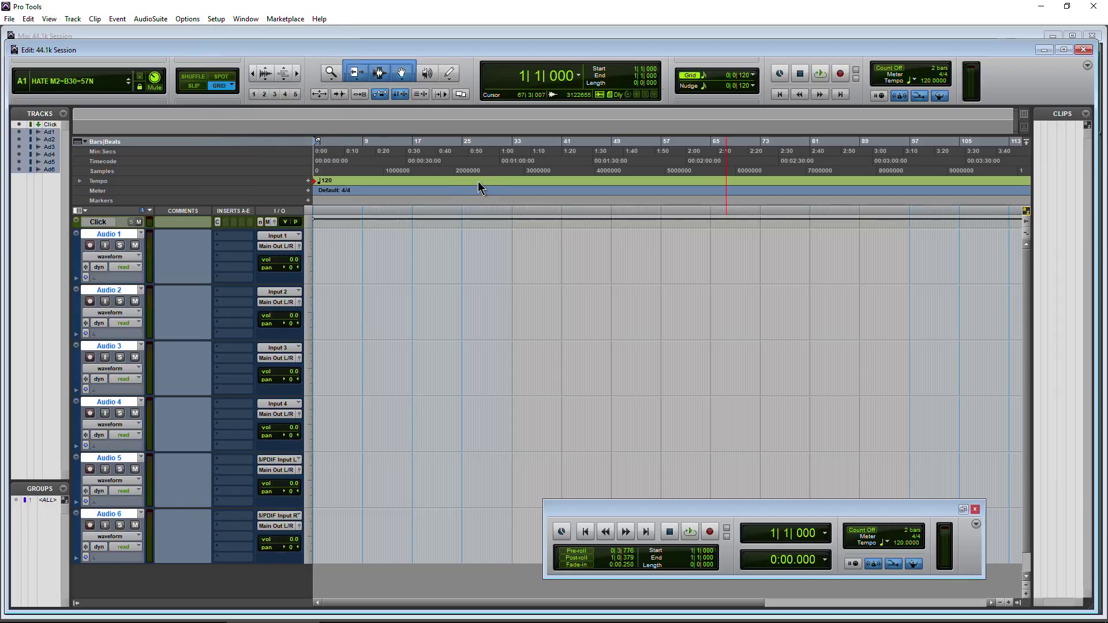
click(655, 268)
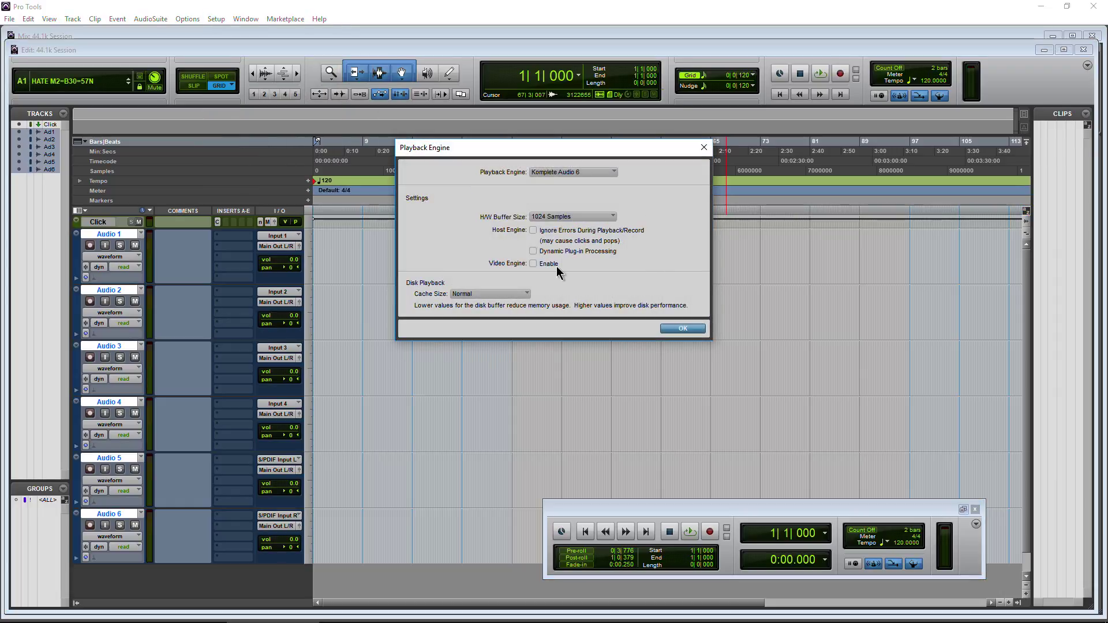